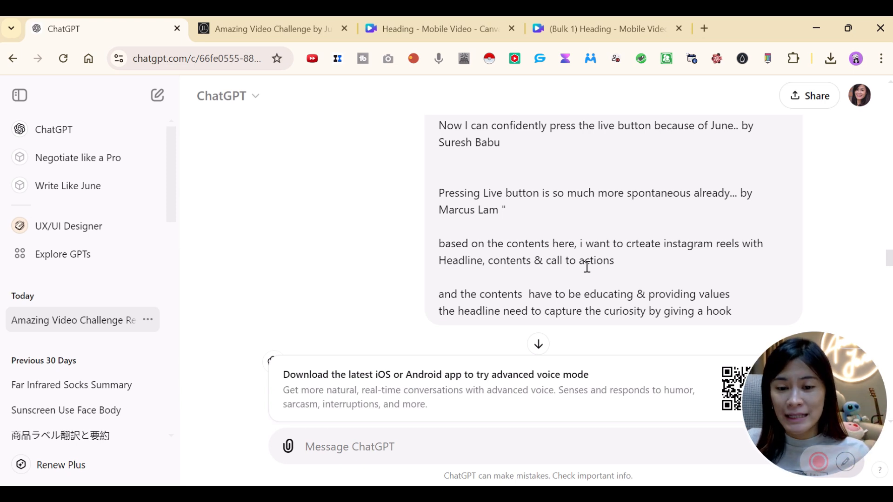
Step: Review the reel prompt, the five reel ideas, and the follow-up request for shorter CTAs, tip-based contents and a table format for Excel
scroll(587, 267, "down", 2)
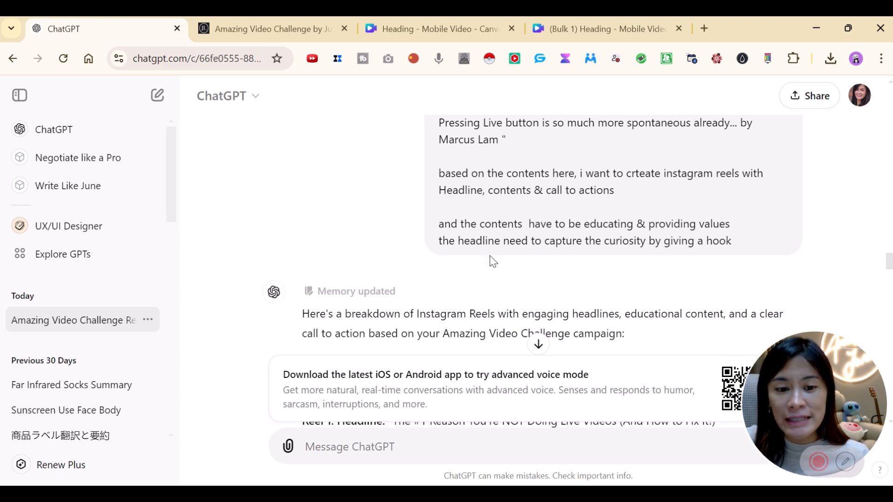
scroll(419, 225, "down", 4)
scroll(365, 166, "up", 4)
scroll(448, 251, "down", 4)
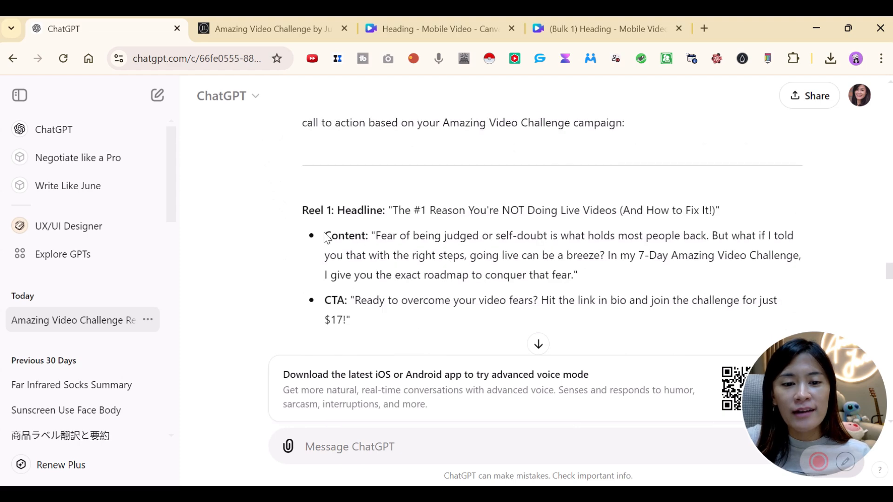
scroll(402, 238, "down", 12)
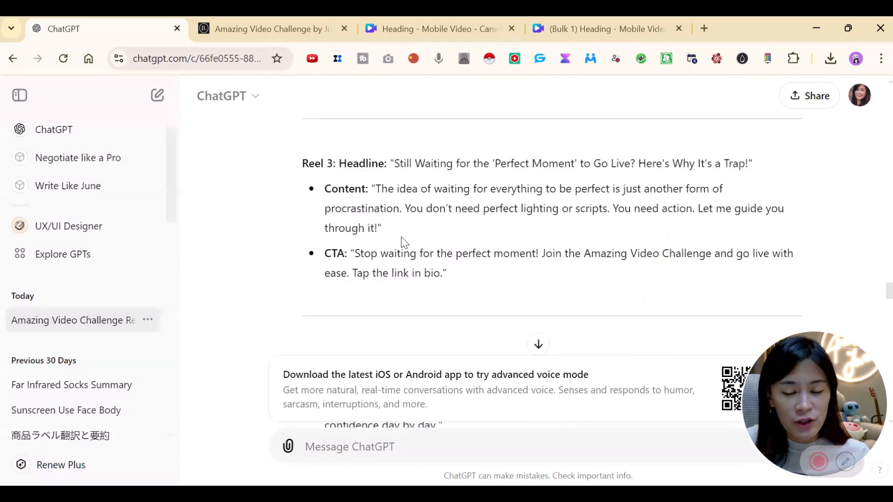
scroll(403, 238, "down", 6)
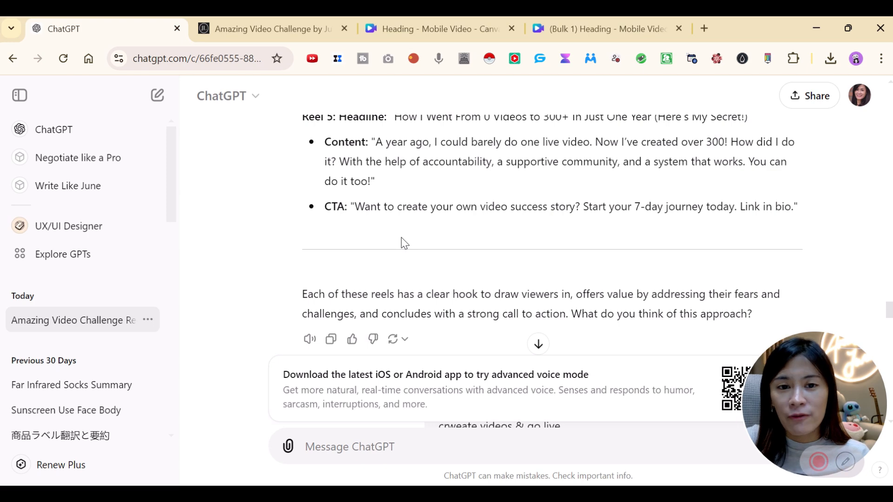
scroll(404, 242, "down", 3)
mouse_move(406, 236)
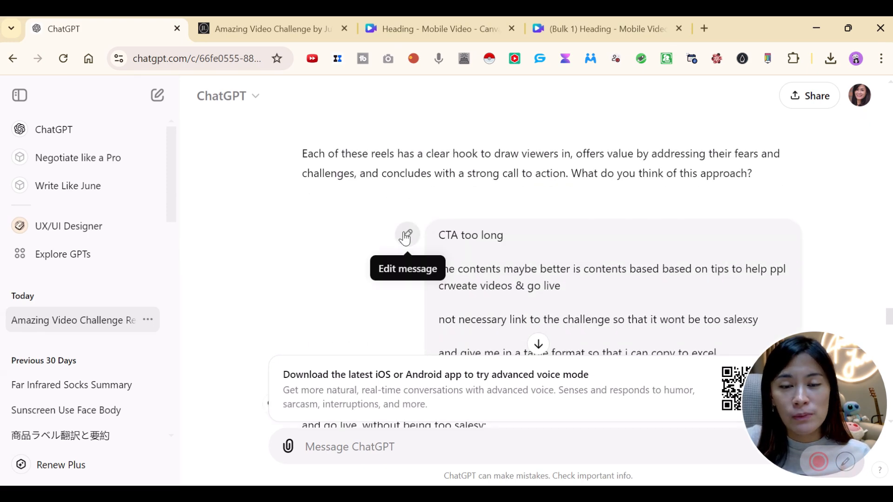
scroll(433, 240, "down", 4)
scroll(446, 230, "up", 3)
scroll(444, 264, "down", 2)
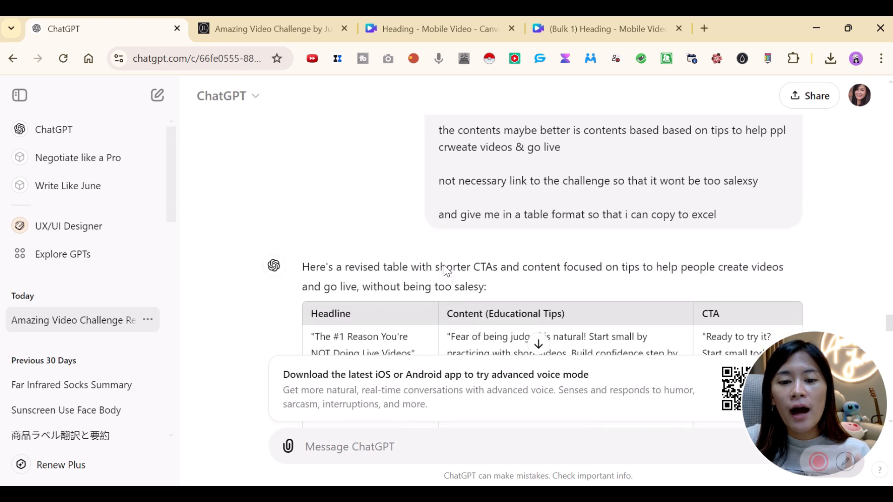
left_click_drag(444, 214, 717, 227)
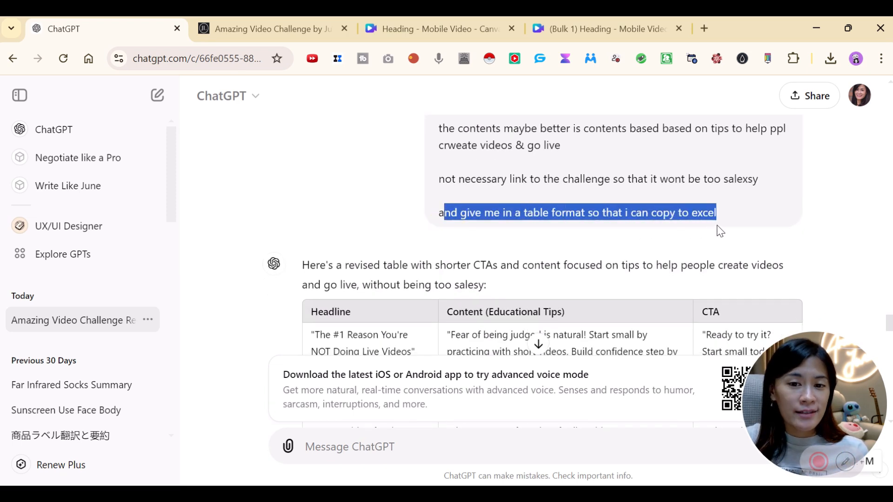
left_click(720, 232)
scroll(524, 219, "up", 2)
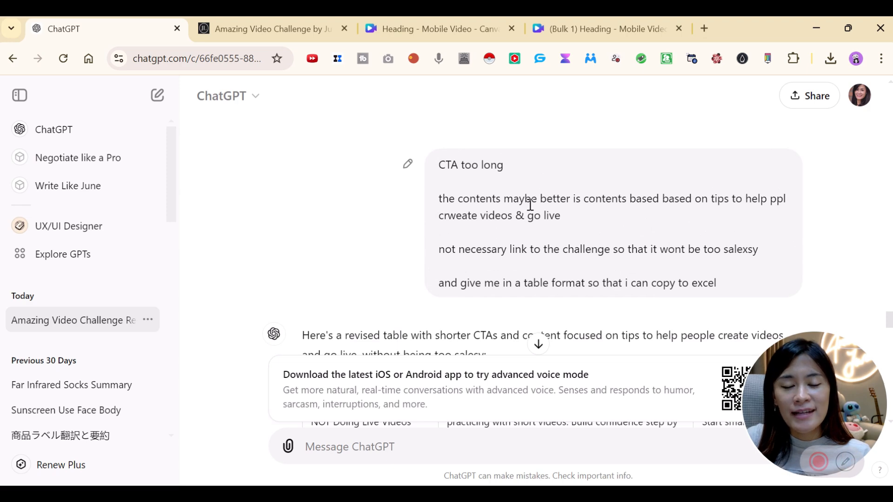
Step: Copy the whole table with longer contents from the ChatGPT reply, from the Headline header through the last CTA
scroll(531, 207, "down", 9)
scroll(564, 245, "up", 2)
scroll(567, 258, "up", 4)
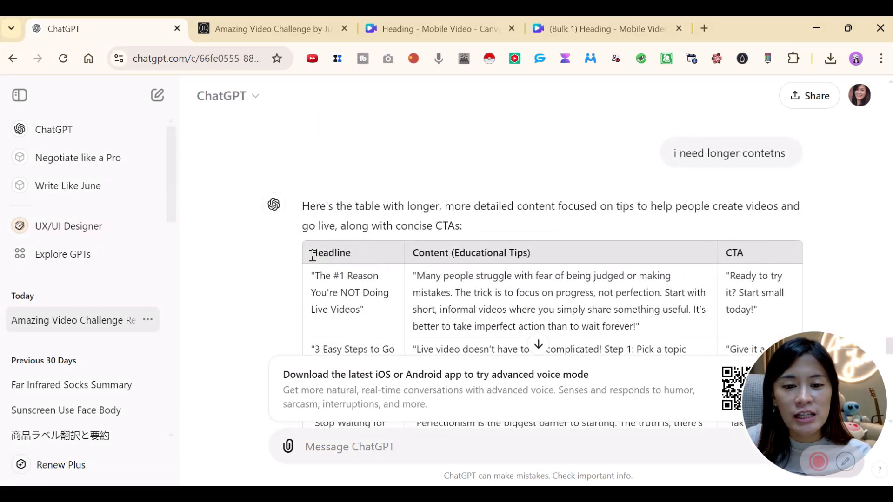
left_click_drag(313, 254, 357, 258)
left_click(356, 259)
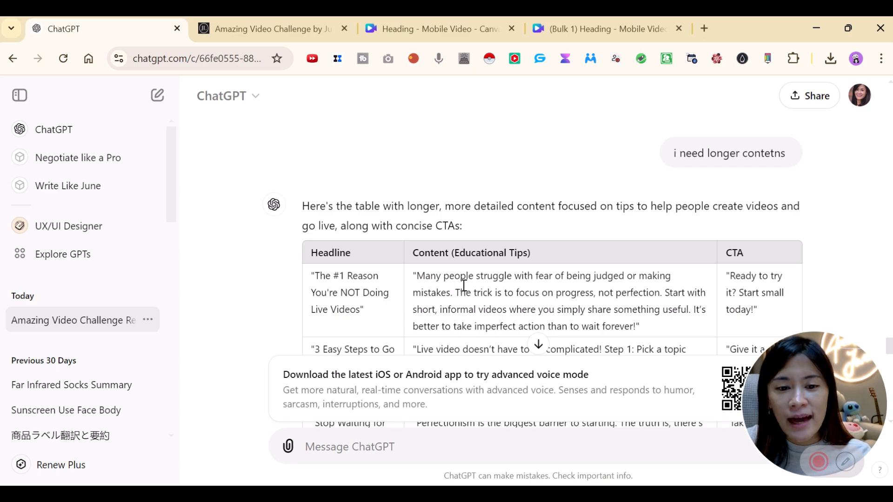
left_click_drag(311, 253, 791, 233)
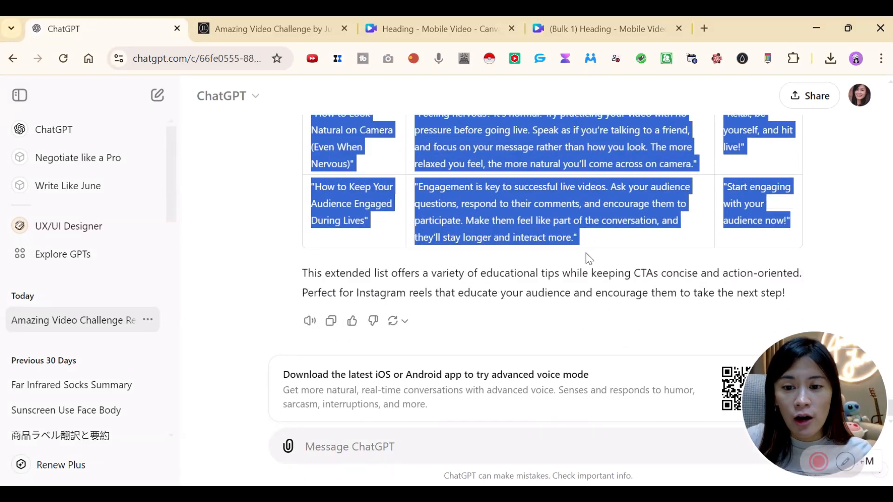
Step: Switch to the reel test workbook in Excel and paste the copied table over cells A1 to C6 of Sheet1
left_click(581, 494)
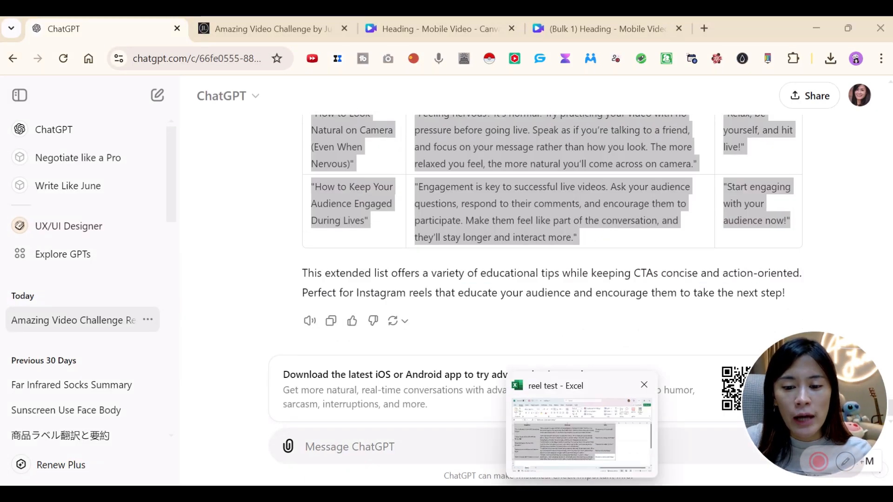
left_click(578, 438)
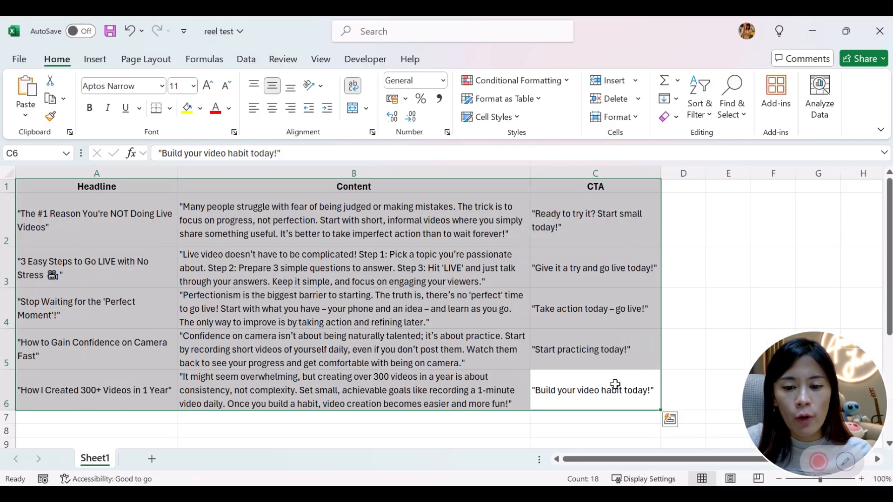
left_click(616, 384)
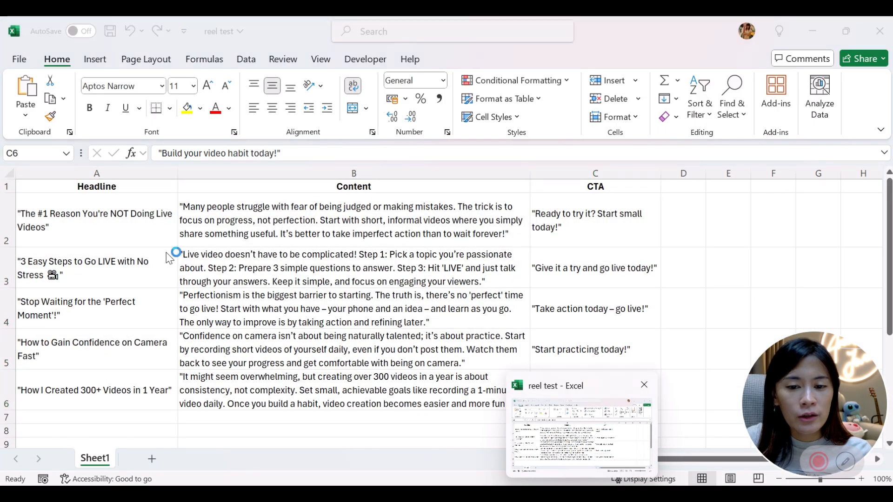
left_click_drag(107, 188, 620, 391)
key("ctrl+v")
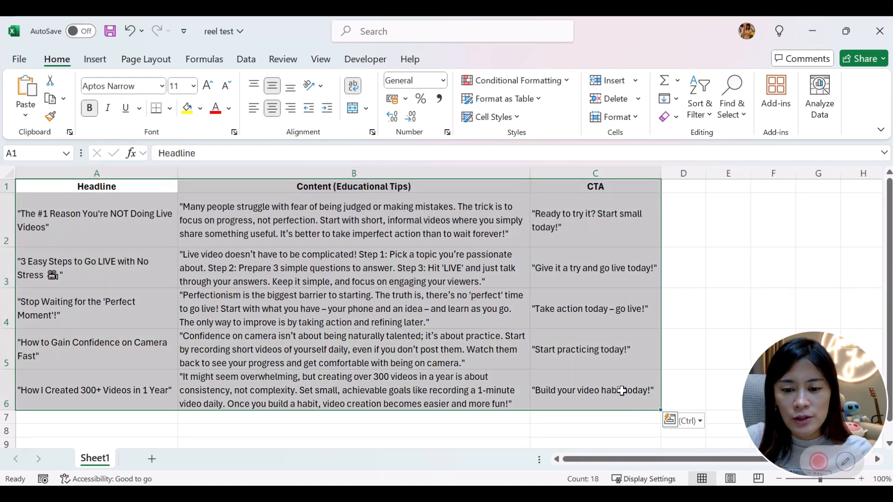
scroll(687, 291, "down", 2)
left_click(687, 294)
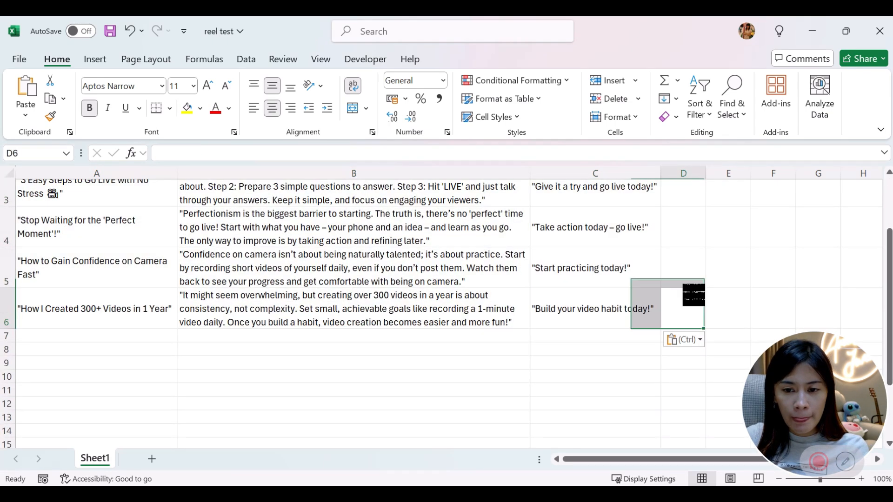
left_click(624, 309)
scroll(222, 296, "up", 2)
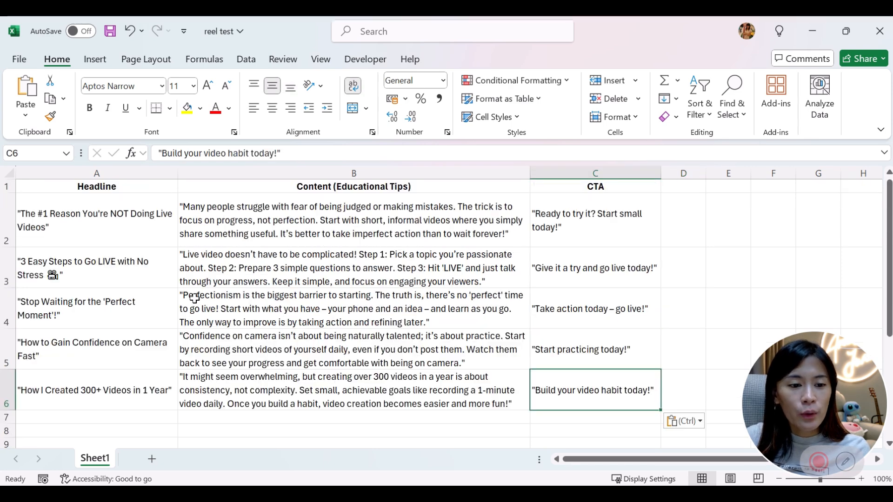
mouse_move(522, 494)
left_click(518, 425)
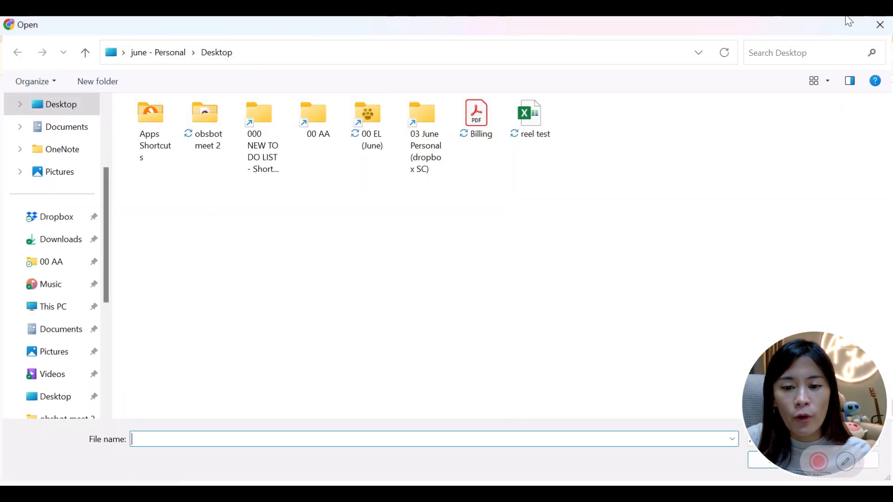
left_click(880, 28)
left_click(602, 494)
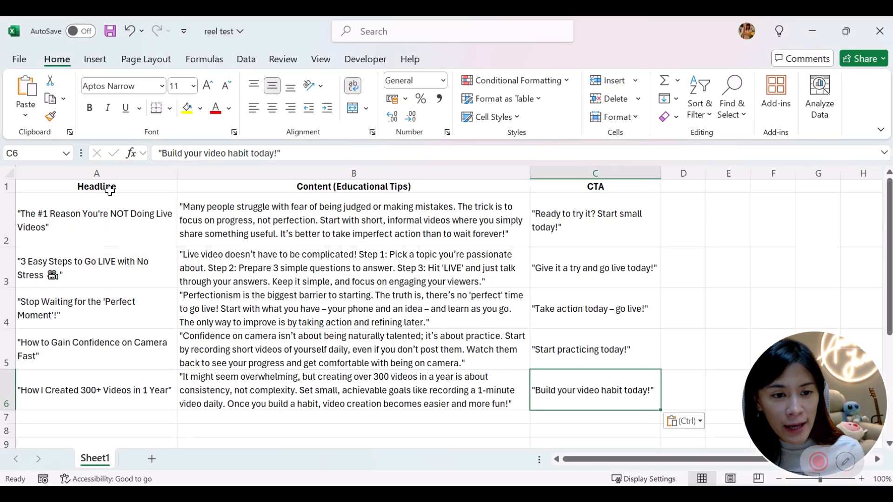
Step: Check the Headline, Content and CTA header cells and save the reel test workbook
left_click_drag(568, 187, 138, 186)
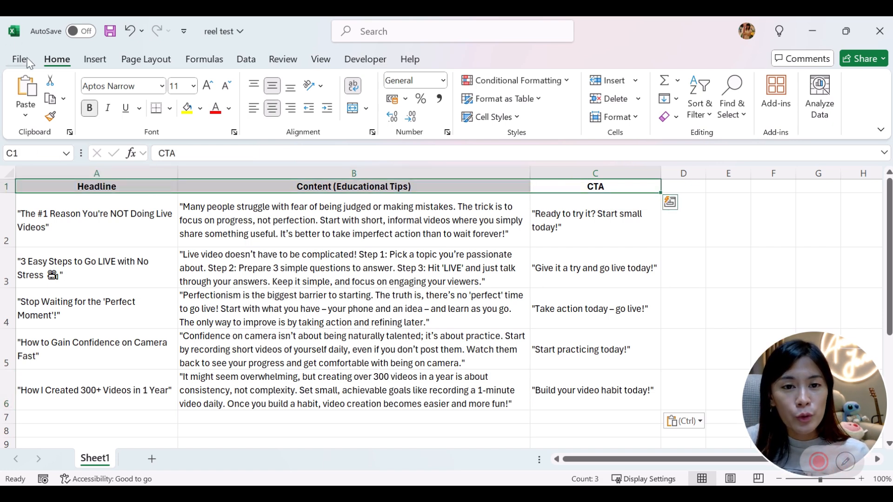
left_click(267, 305)
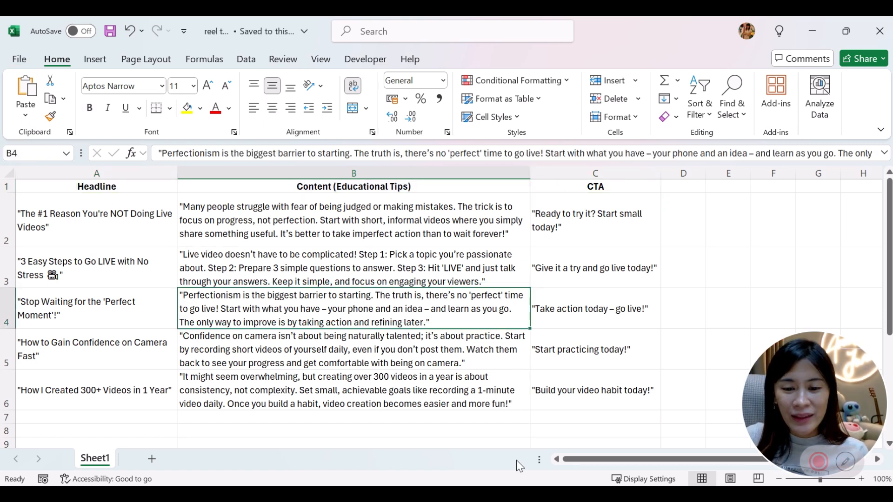
Step: Switch to the Heading design in Canva and create a new Instagram Reel design of 1080 × 1920 px by searching for "reel"
mouse_move(520, 495)
left_click(512, 423)
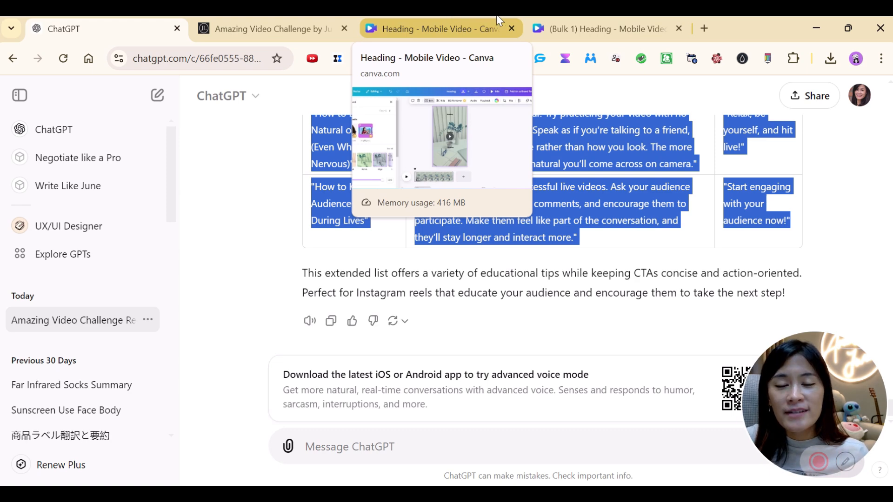
left_click(466, 22)
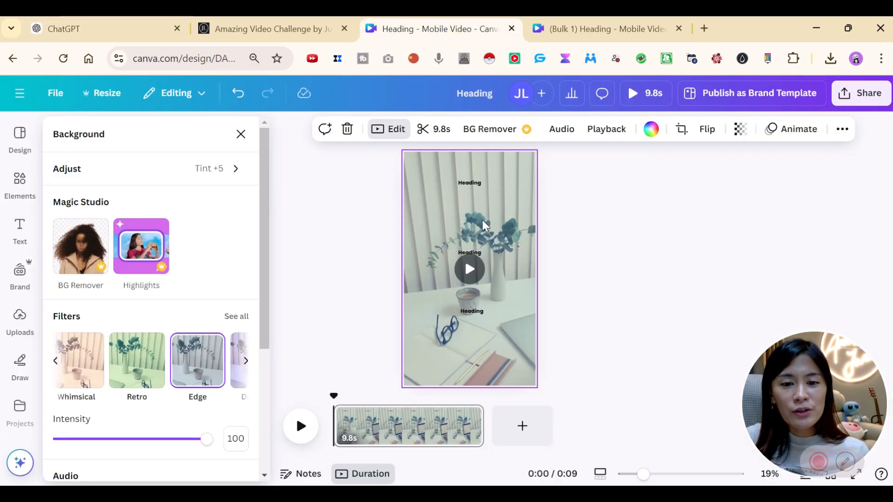
left_click(55, 93)
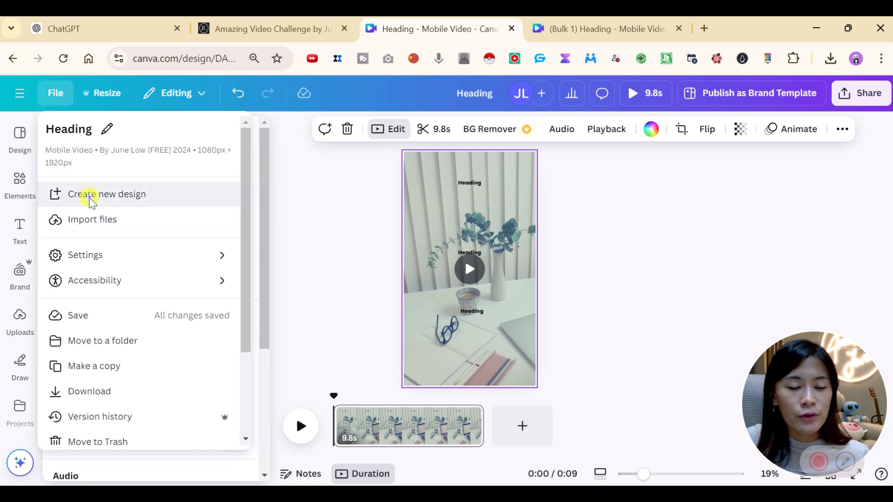
left_click(88, 198)
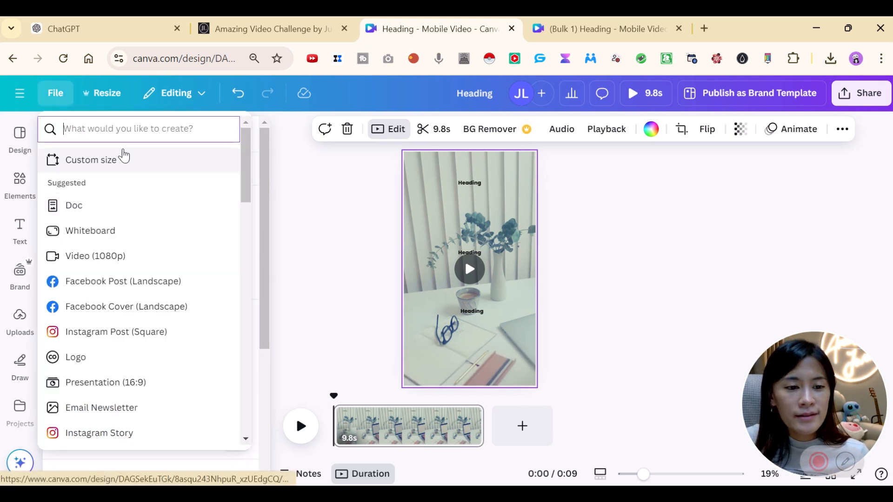
type("reel")
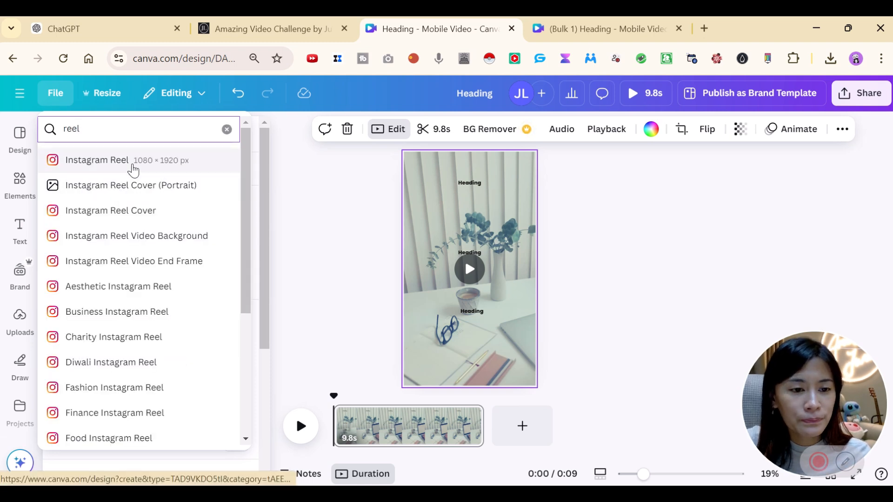
left_click(131, 167)
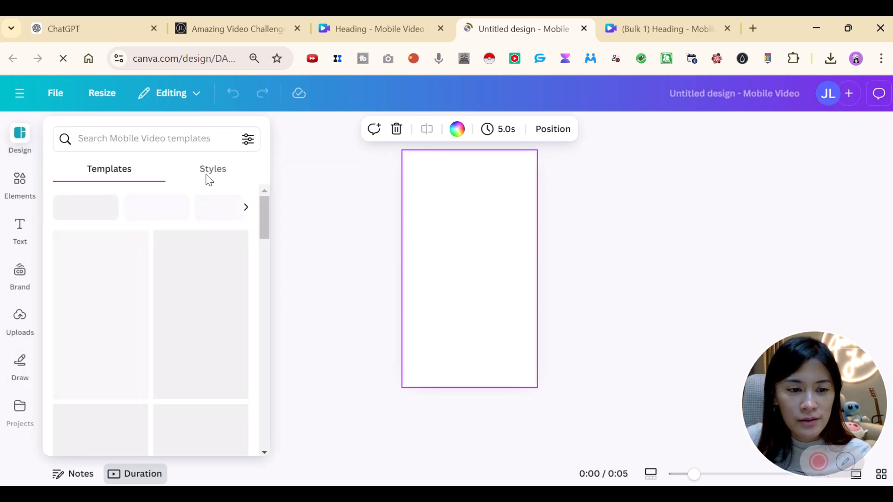
Step: Search the video templates for "working with laptop" and apply the "How to work from home" template with the desk background
left_click(166, 141)
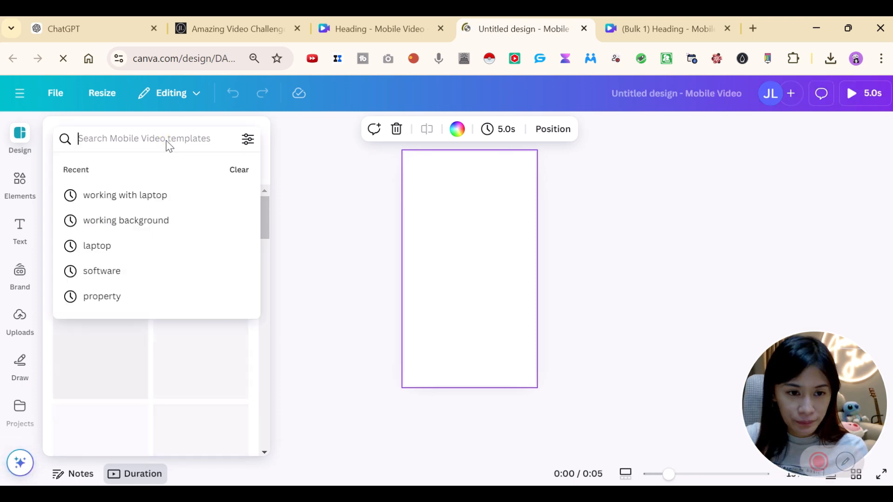
left_click(160, 198)
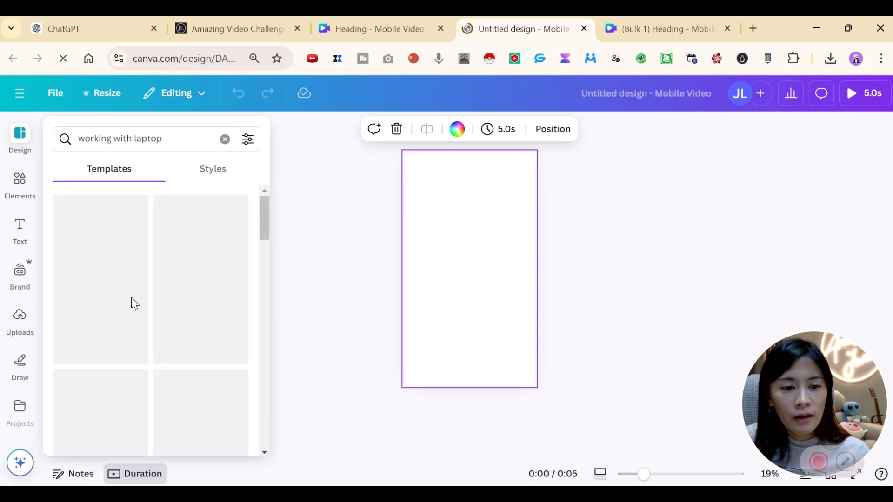
left_click_drag(265, 233, 255, 211)
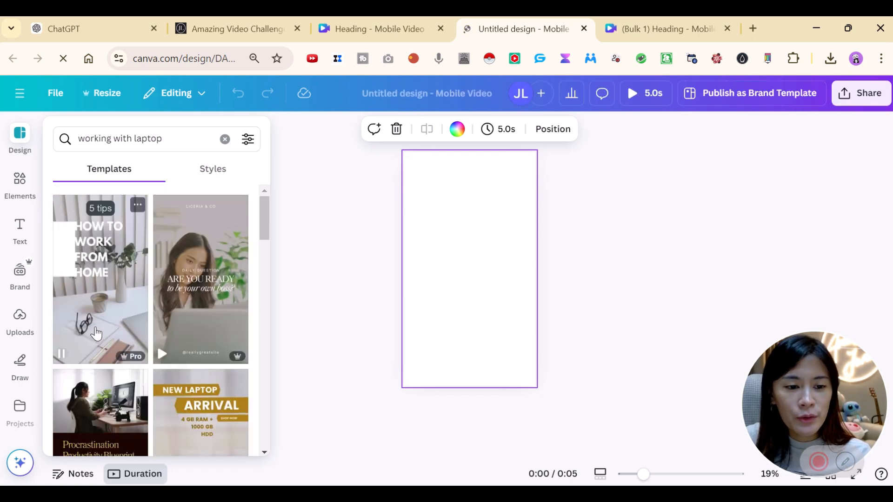
left_click(130, 305)
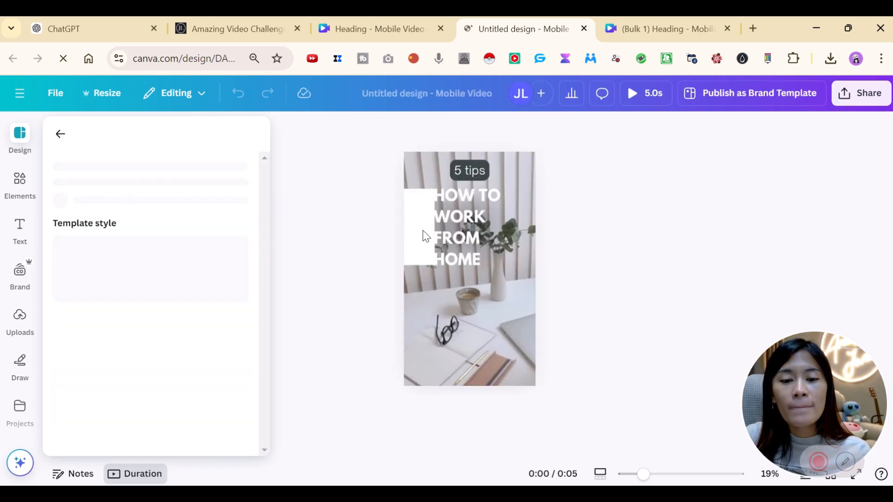
Step: Try to delete the template's "5 tips" label and heading text, and undo the deletion of the background video
left_click(476, 177)
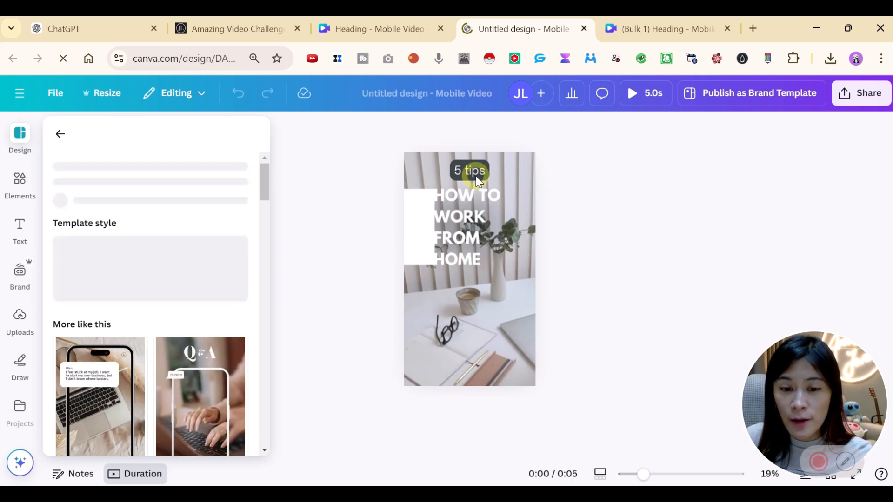
left_click(467, 235)
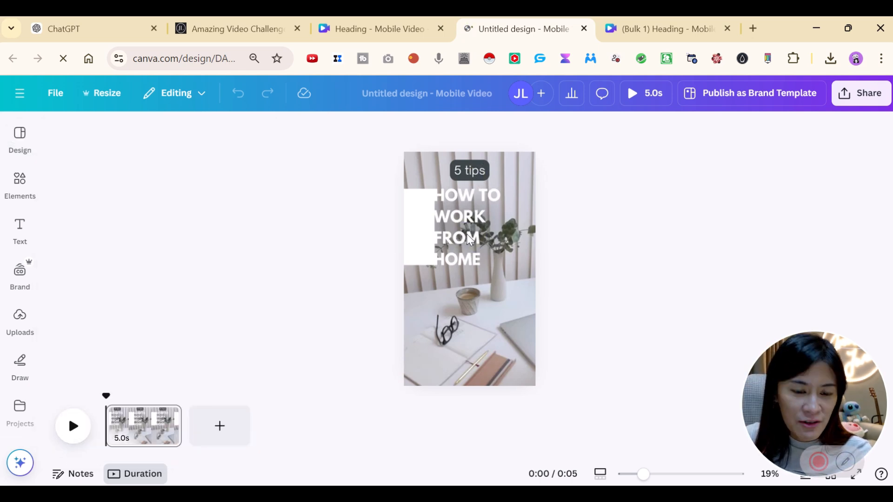
left_click(472, 163)
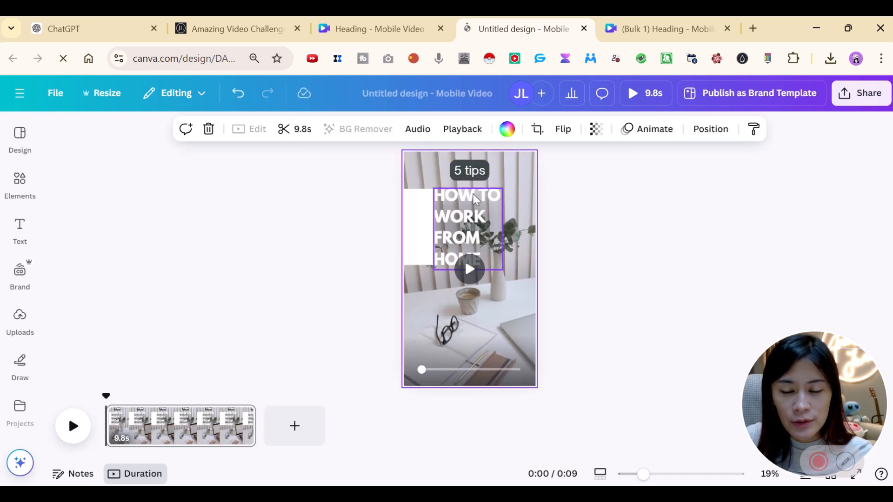
key("Delete")
left_click(478, 173)
key("ctrl+z")
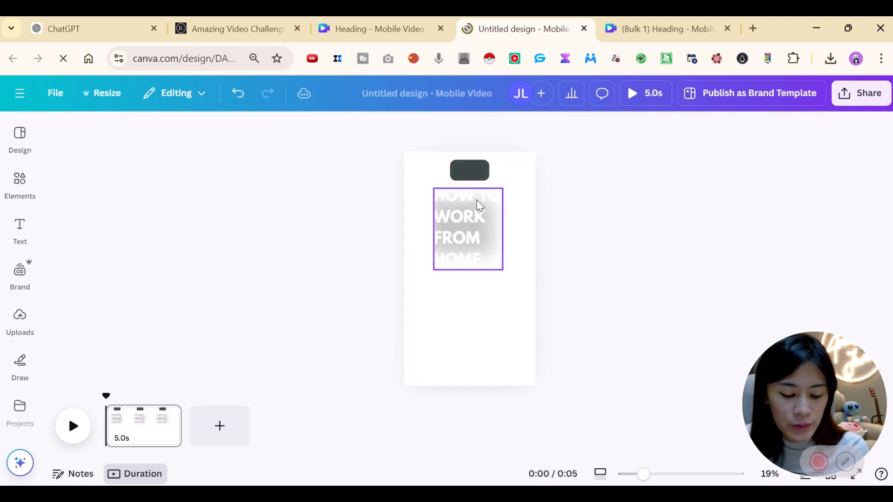
Step: Delete the "How to work from home" heading text and the white block beside it from the page
left_click(480, 240)
key("Delete")
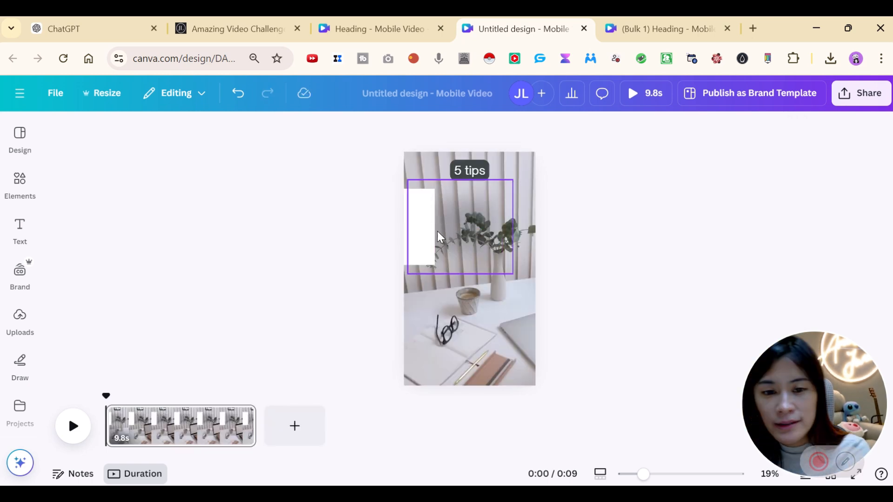
left_click(418, 231)
key("Delete")
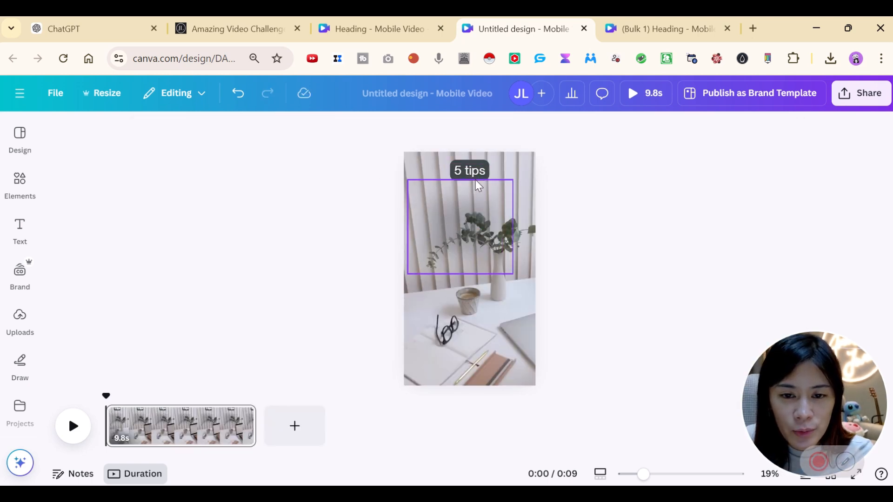
left_click(465, 235)
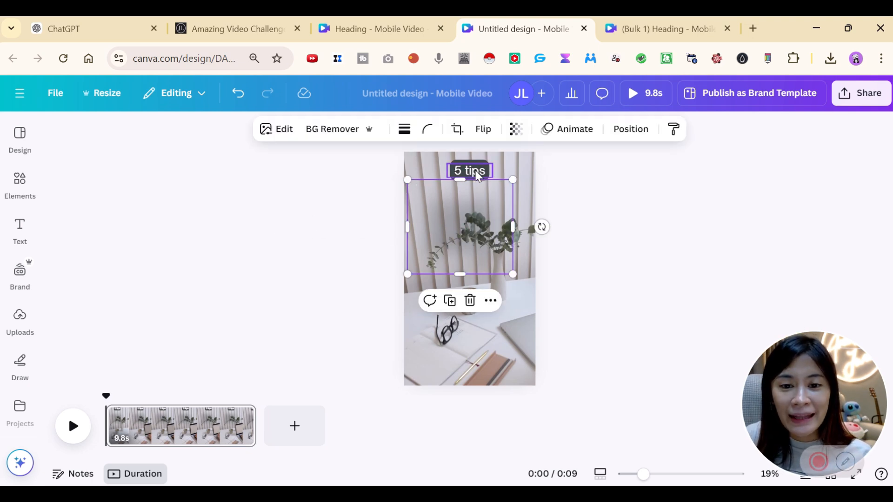
left_click(474, 172)
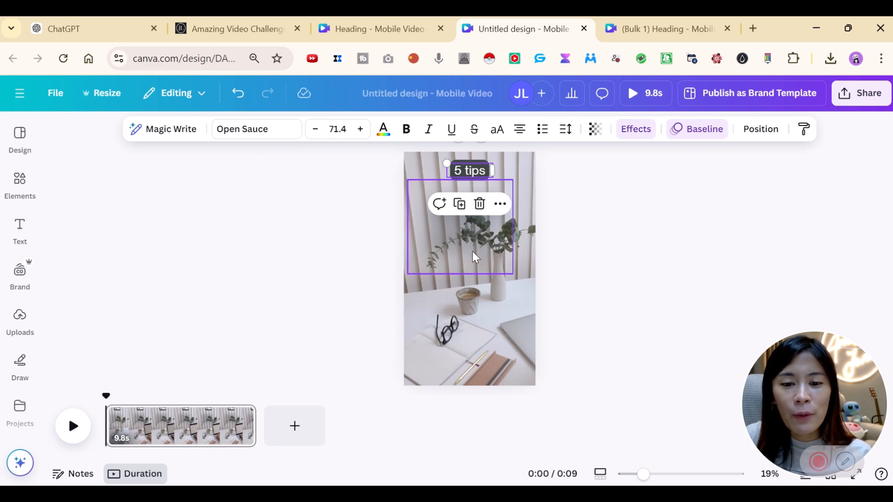
Step: Check the column headers of the expanded content table in ChatGPT and return to the untitled Canva design
left_click(91, 22)
scroll(490, 250, "up", 10)
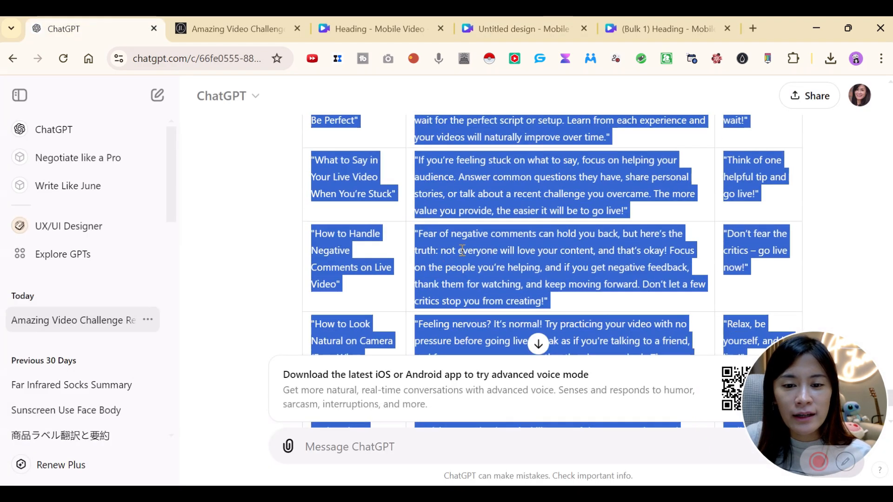
scroll(490, 250, "up", 8)
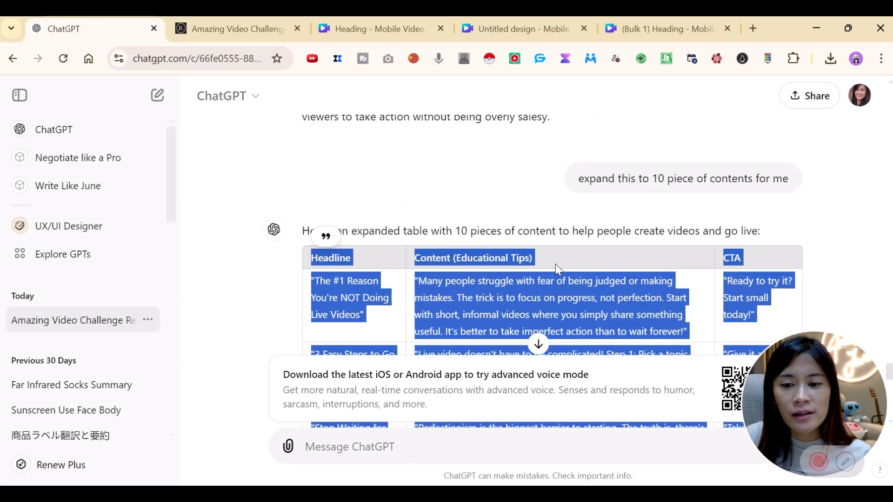
left_click(422, 22)
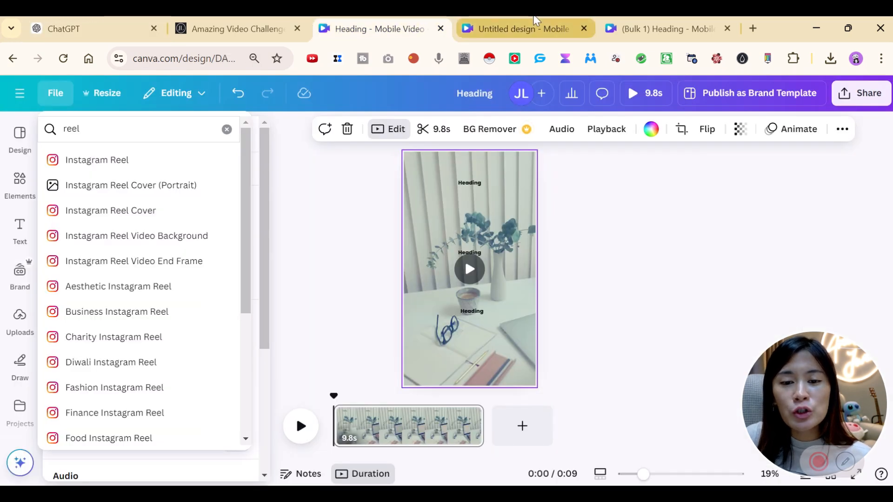
left_click(534, 21)
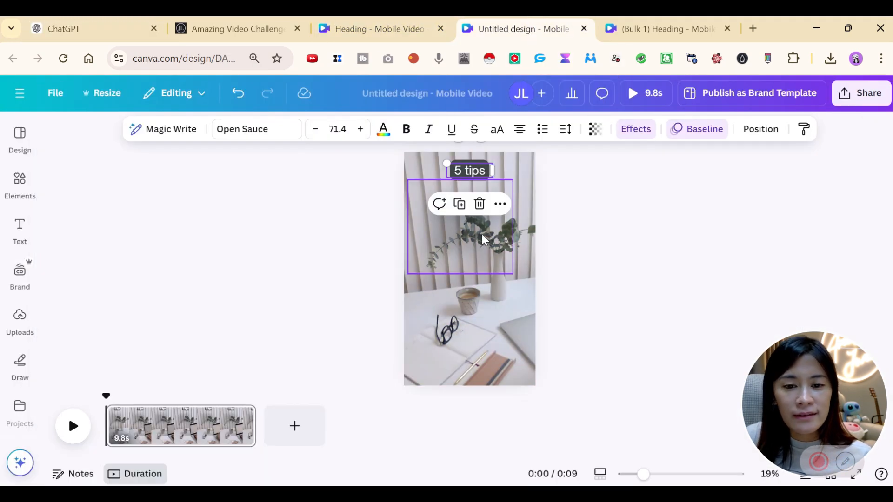
Step: Add a subheading text box reading "contents" and move it below the "5 tips" label
left_click(28, 233)
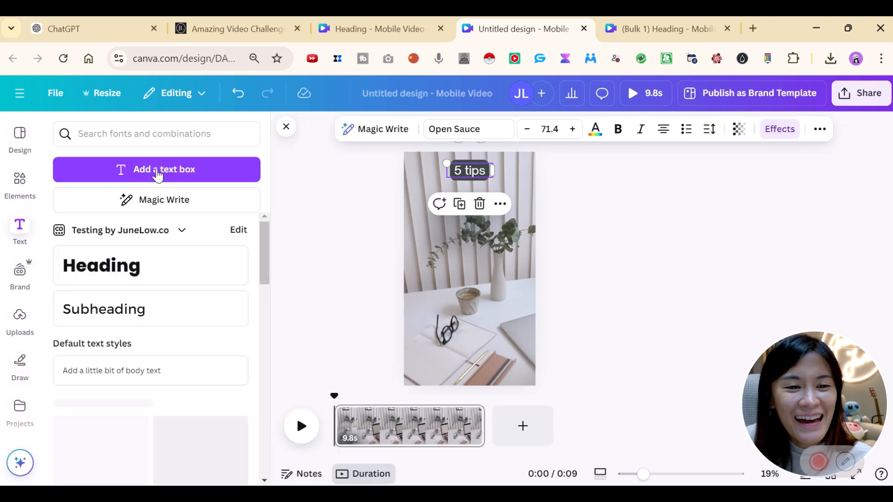
left_click(131, 309)
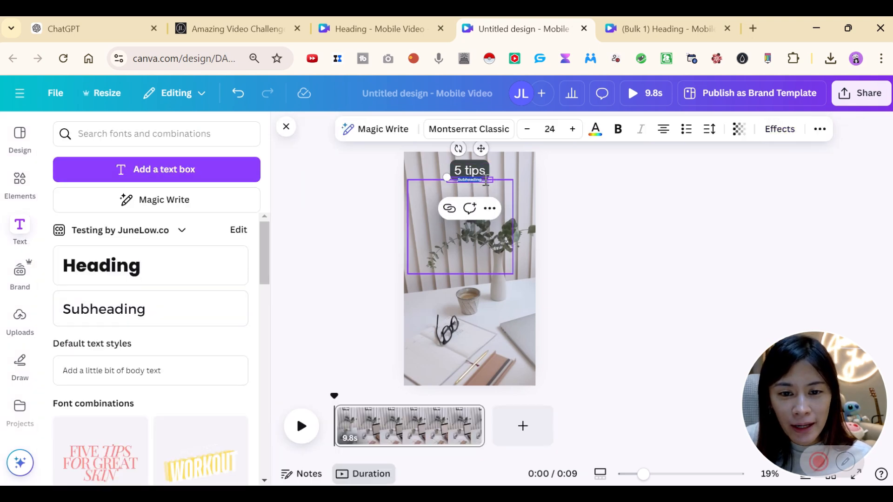
left_click(485, 180)
type("contents")
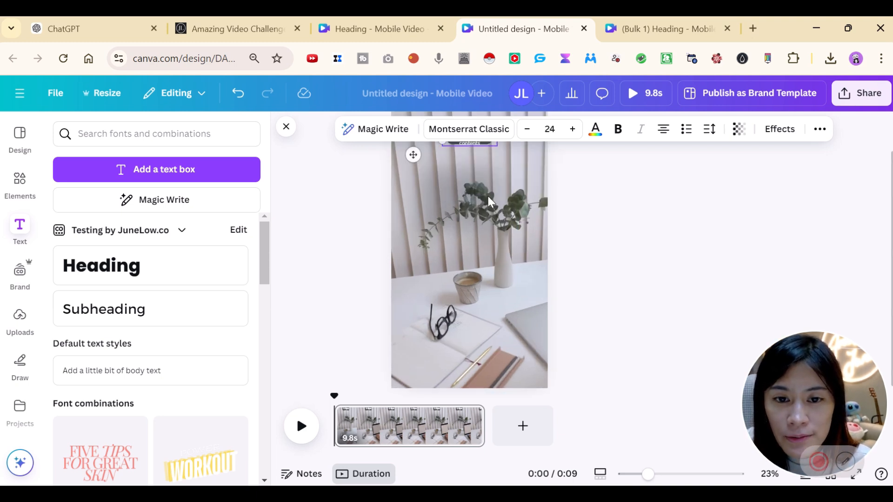
left_click(494, 148)
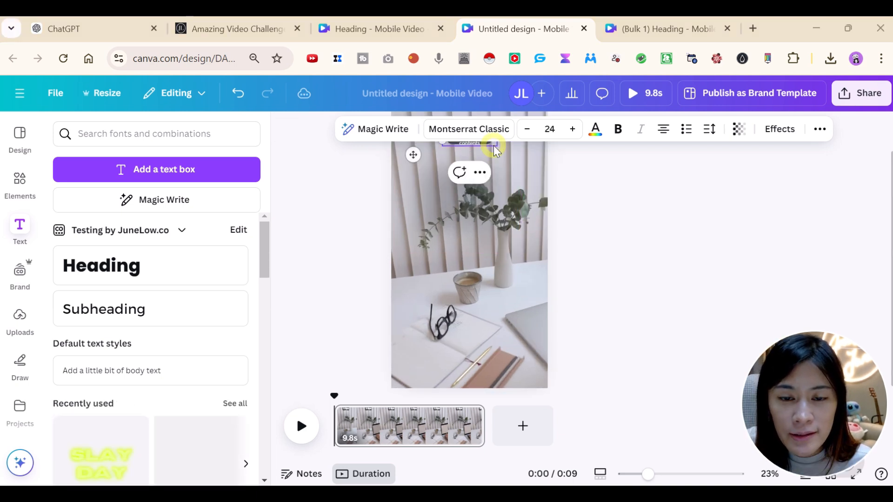
key("ctrl+z")
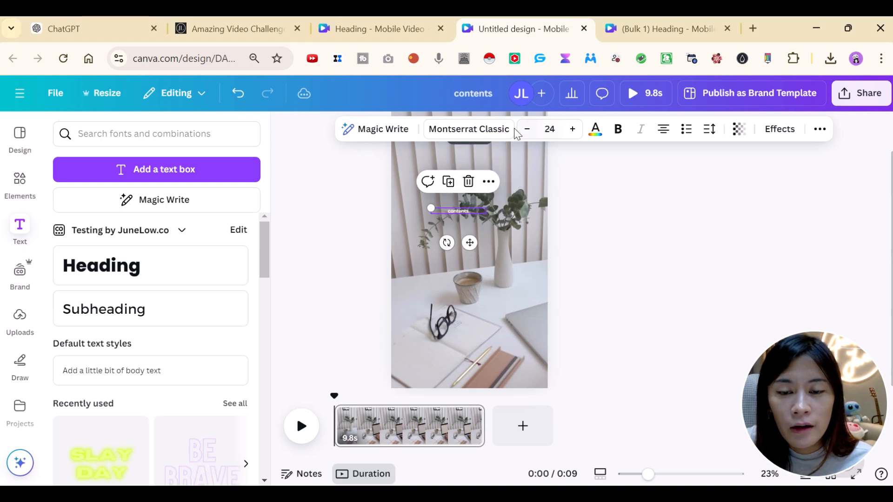
Step: Increase the "contents" text's font size to 43 and centre the text horizontally on the page
left_click(554, 129)
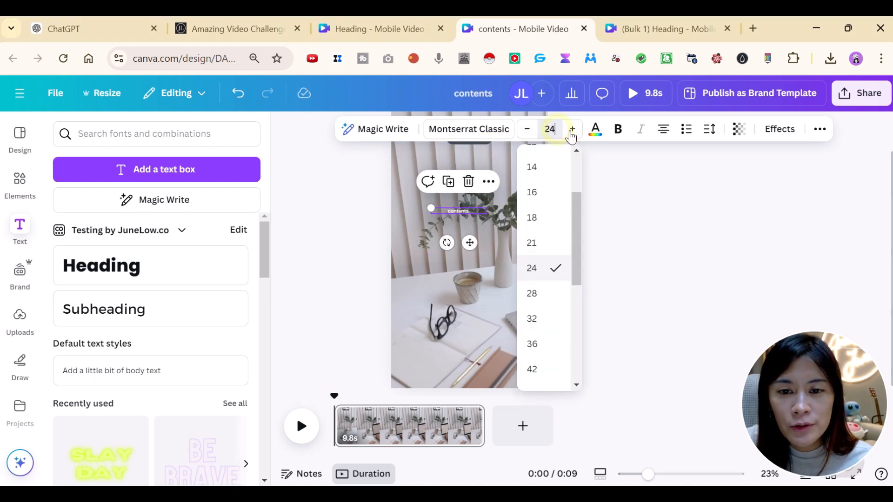
left_click(571, 130)
left_click(571, 131)
left_click(571, 130)
left_click(572, 130)
left_click(571, 130)
left_click(571, 130)
left_click(571, 130)
left_click(571, 130)
left_click(572, 130)
left_click(571, 130)
left_click(572, 131)
left_click(572, 130)
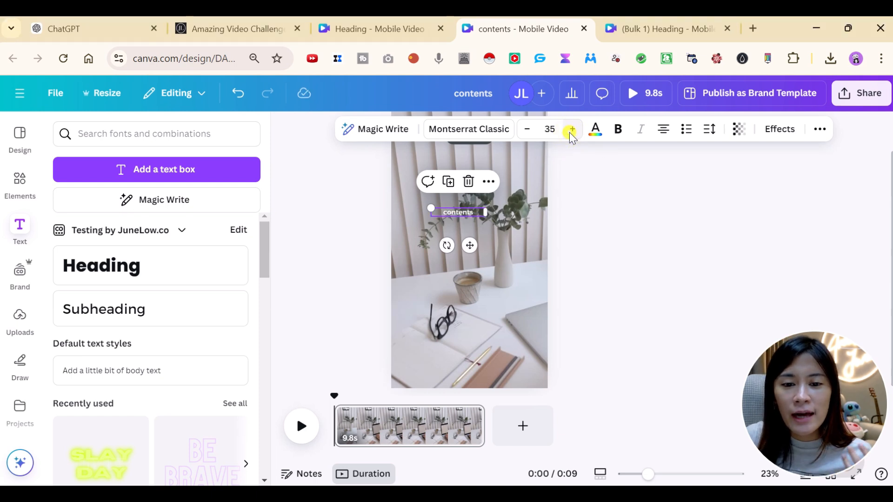
left_click(572, 130)
left_click(572, 130)
left_click(571, 130)
left_click(572, 131)
left_click(571, 131)
left_click(571, 130)
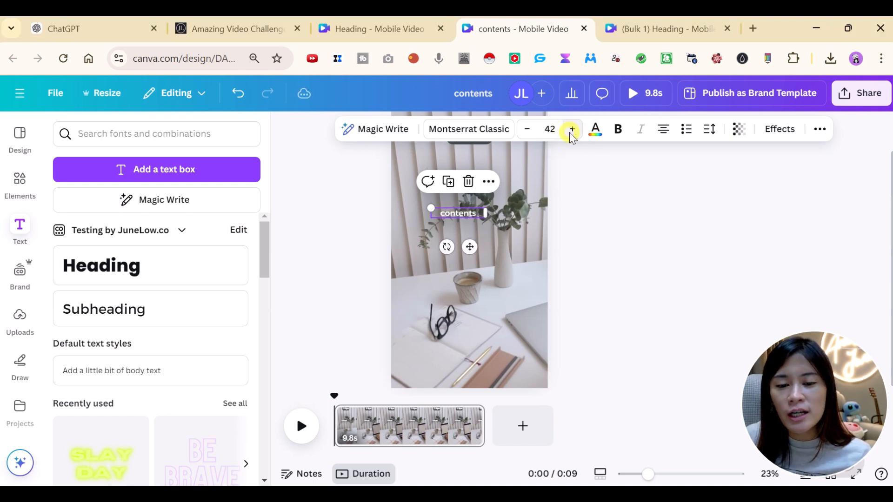
left_click(572, 130)
left_click_drag(473, 215, 485, 217)
left_click(504, 277)
scroll(528, 232, "up", 1)
scroll(528, 230, "up", 1)
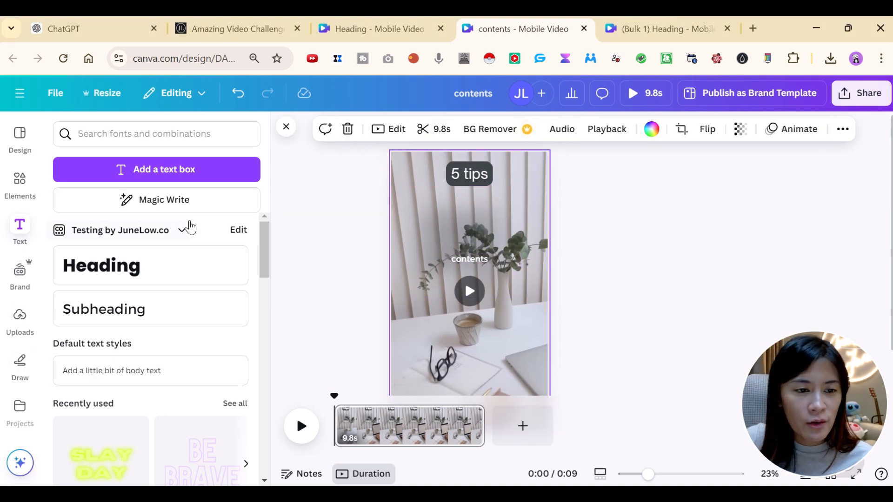
Step: Duplicate the "contents" text below itself, near the coffee cup, and change the copy's wording to "CTA"
left_click(471, 262)
left_click(484, 368)
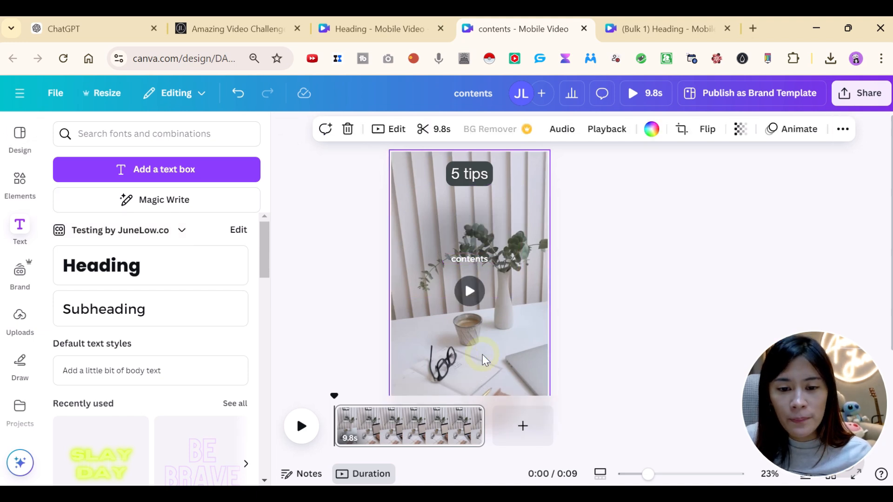
left_click(484, 266)
left_click_drag(483, 266, 486, 352)
double_click(488, 352)
type("CTA")
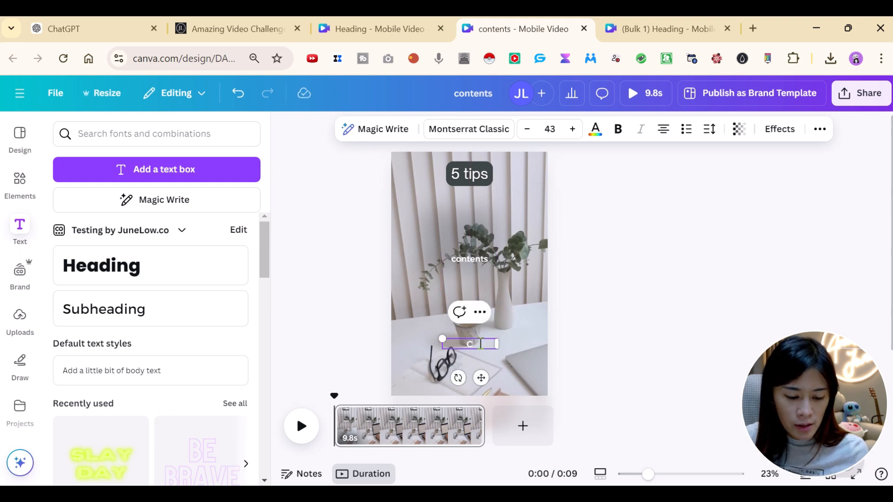
Step: Format the "contents" text in bold with the dark grey document colour and move it slightly down
left_click(482, 263)
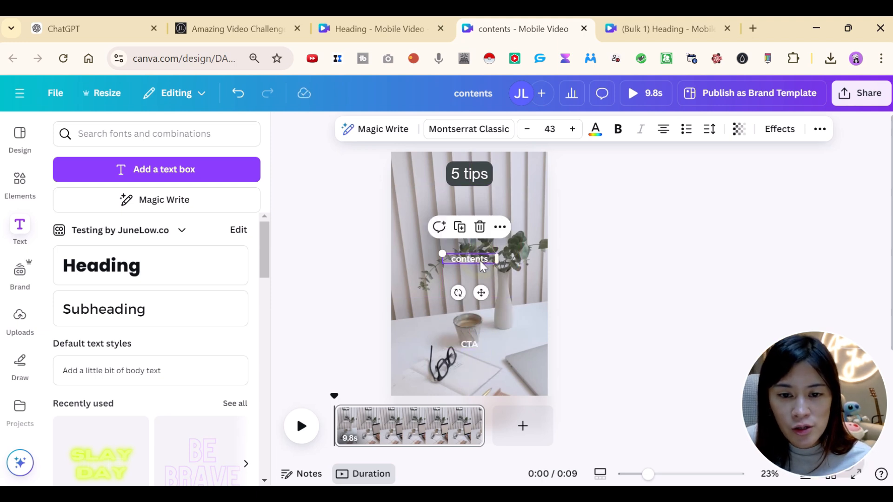
left_click(596, 130)
left_click(101, 230)
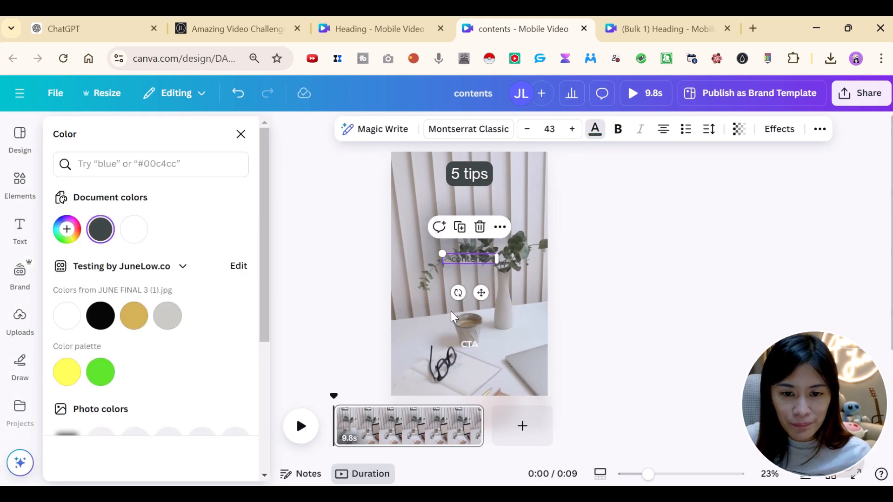
left_click_drag(464, 261, 463, 275)
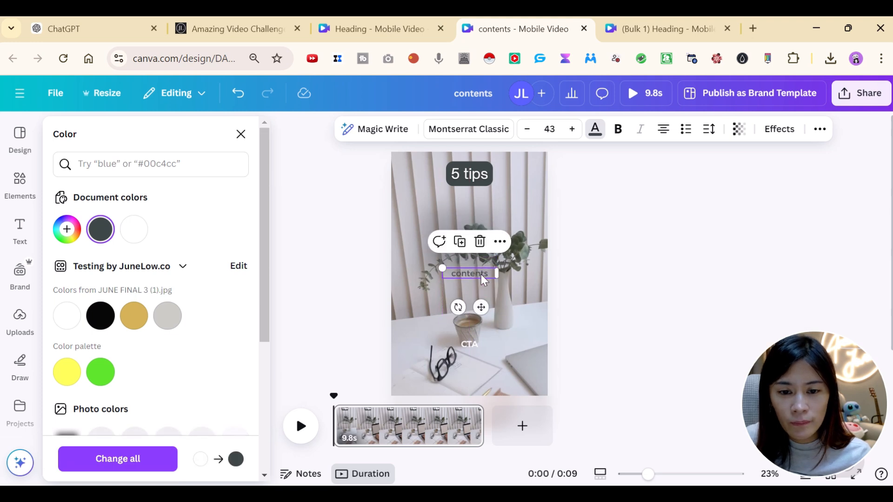
left_click(615, 139)
Step: Format the "CTA" text in bold with the black brand colour
key("Tab")
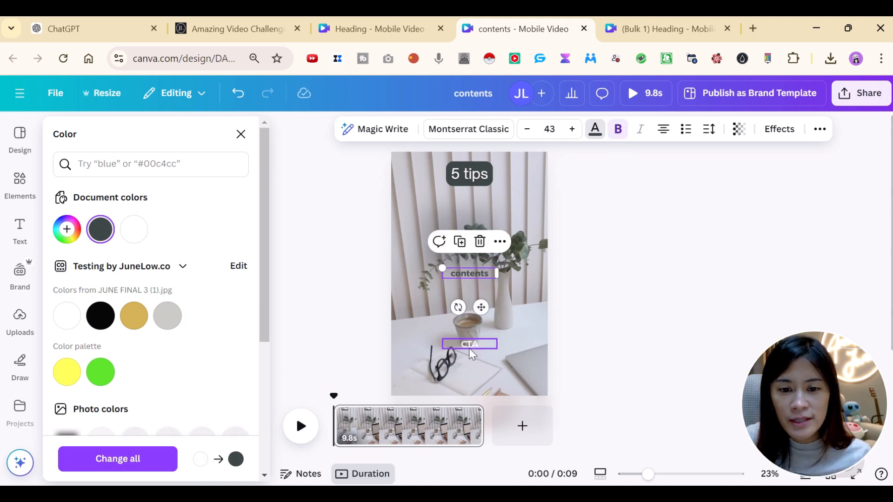
left_click(617, 137)
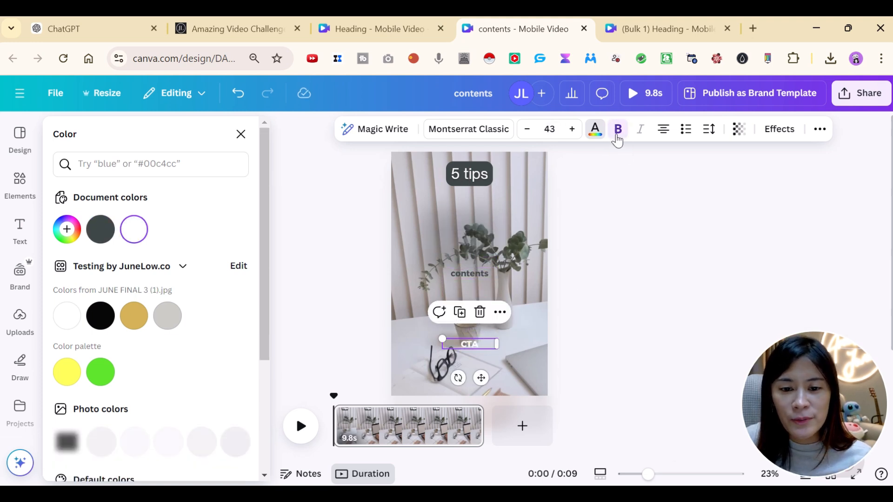
left_click(113, 319)
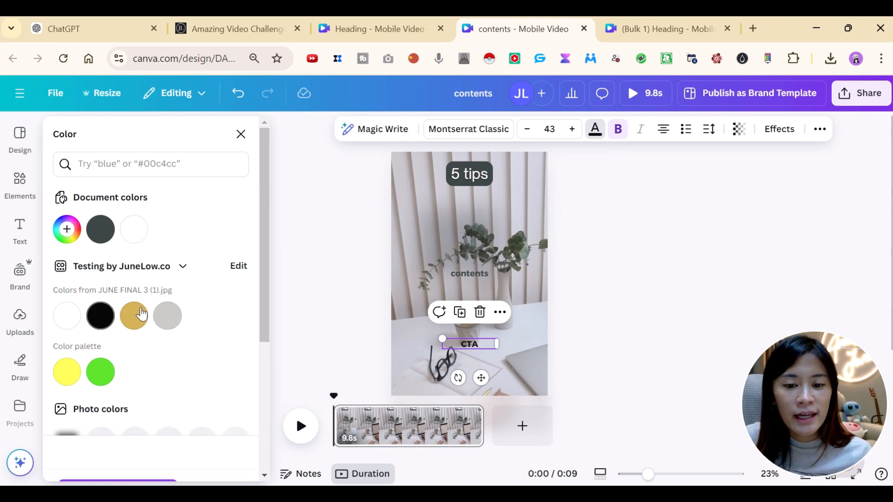
left_click(420, 168)
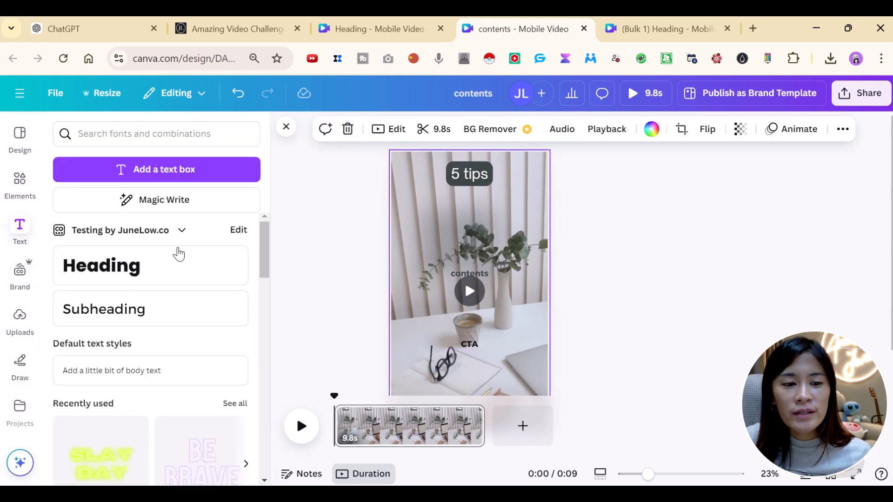
Step: Start Bulk create for this design and upload the "reel test" Excel file from the Desktop as its data
scroll(39, 286, "down", 10)
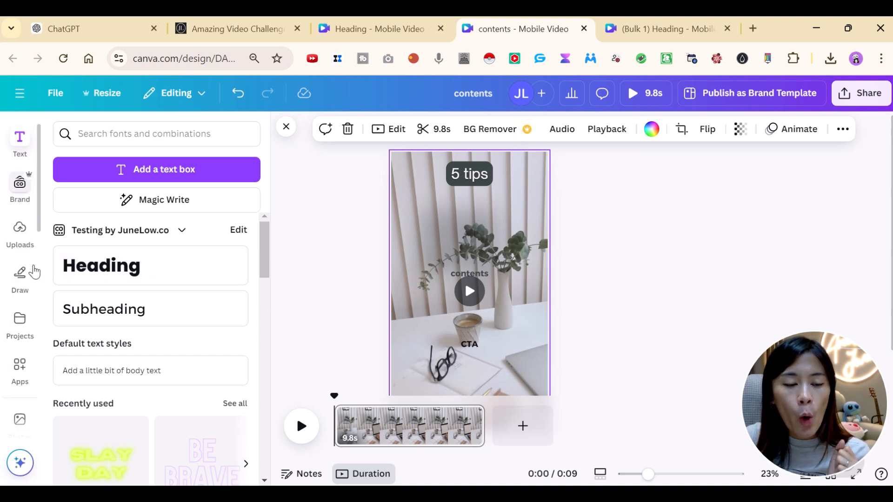
scroll(40, 336, "down", 1)
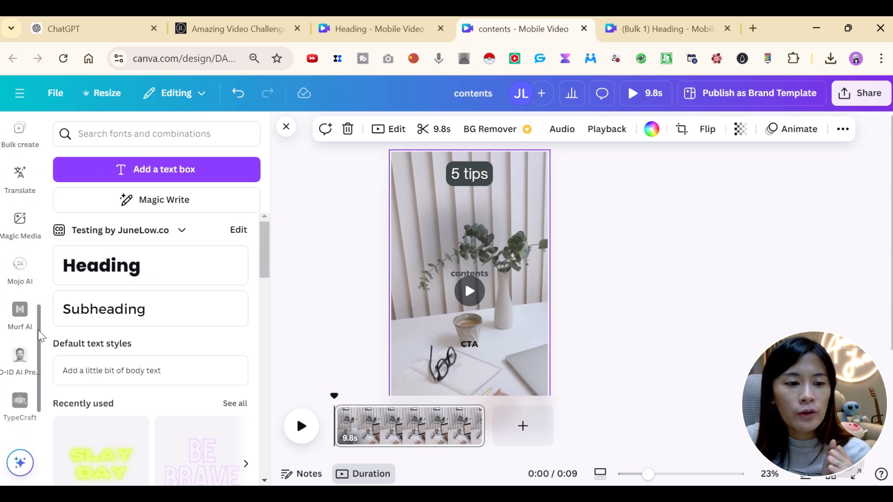
scroll(40, 335, "up", 3)
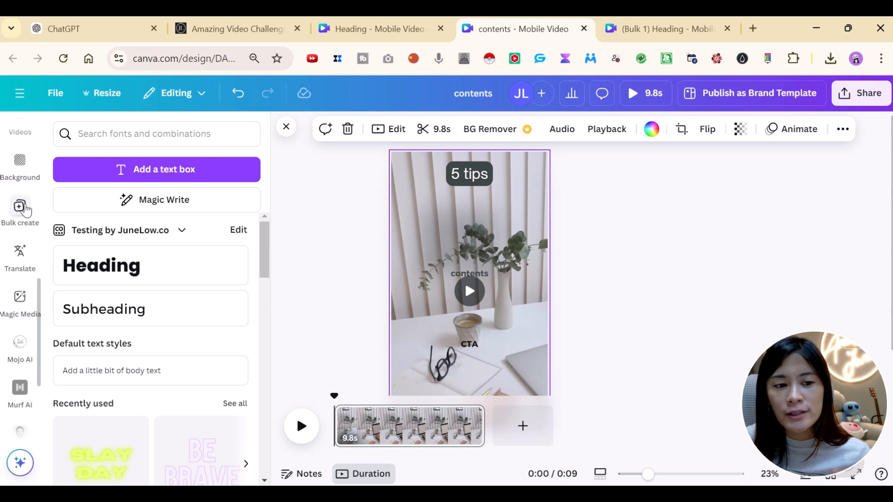
left_click(21, 207)
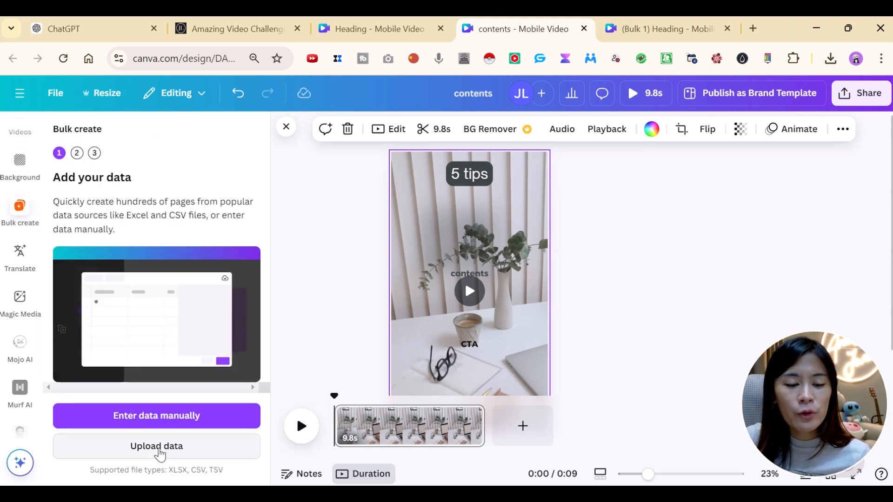
left_click(186, 450)
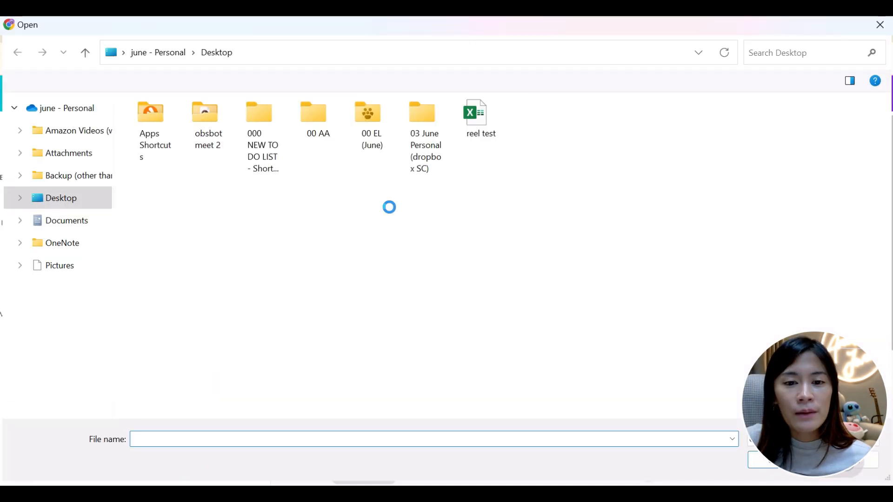
double_click(484, 124)
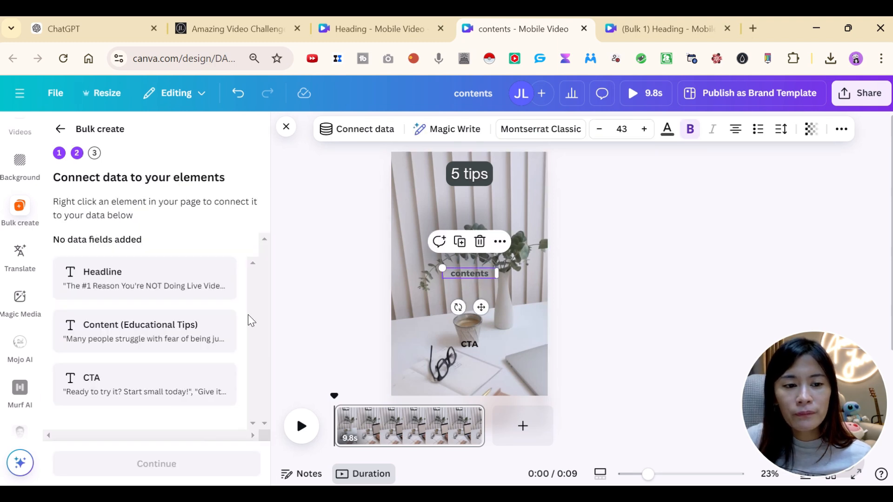
Step: Connect the "5 tips" text to the Headline data field
left_click(467, 176)
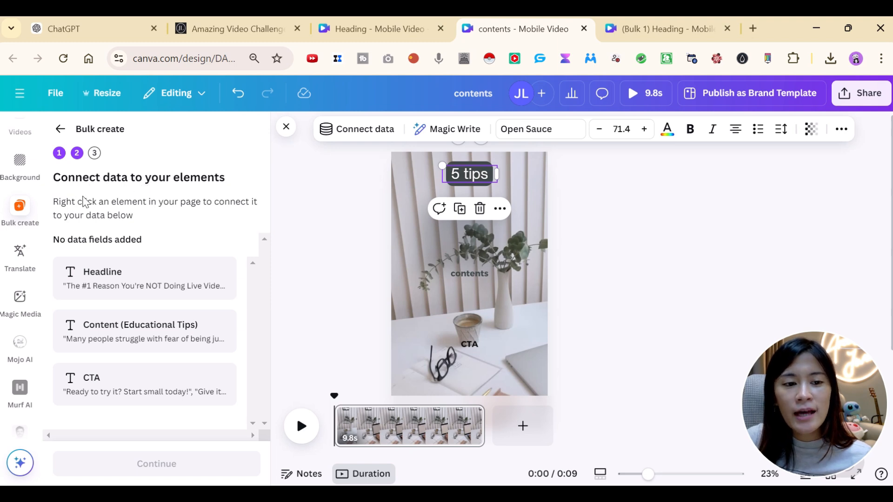
right_click(468, 180)
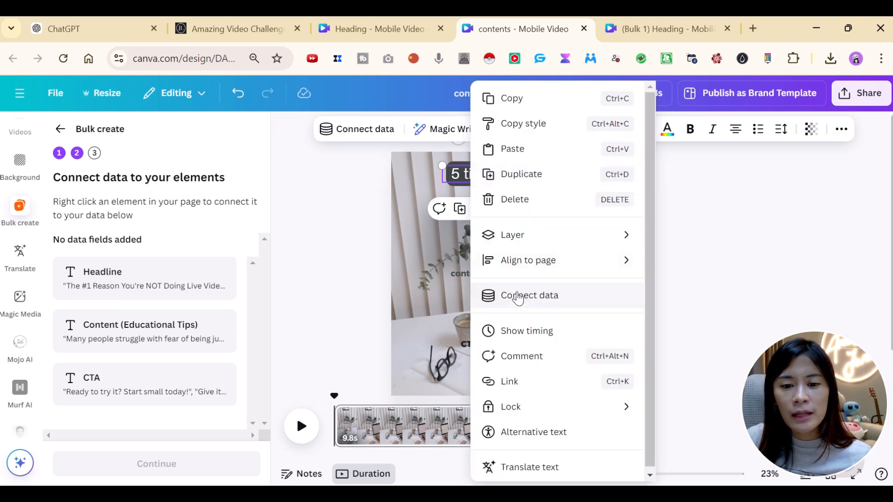
left_click(520, 301)
left_click(521, 267)
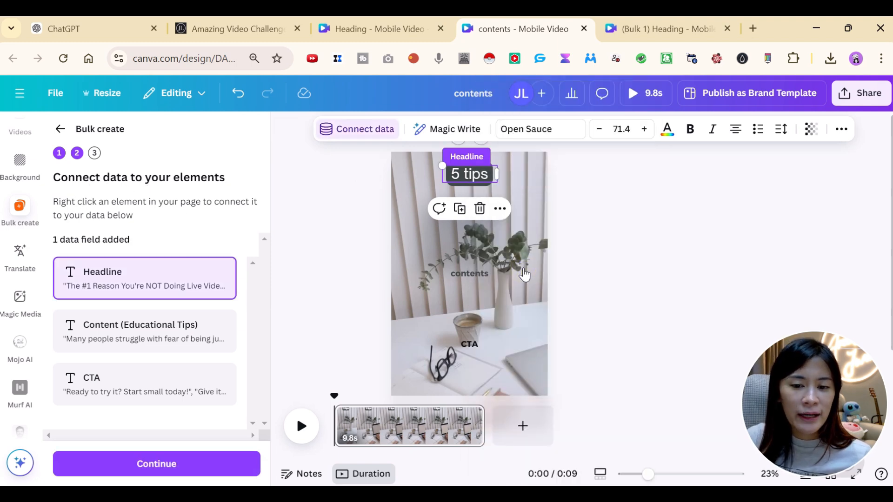
Step: Connect the "contents" text to the Content (Educational Tips) data field and the "CTA" text to the CTA field
left_click(468, 275)
right_click(465, 275)
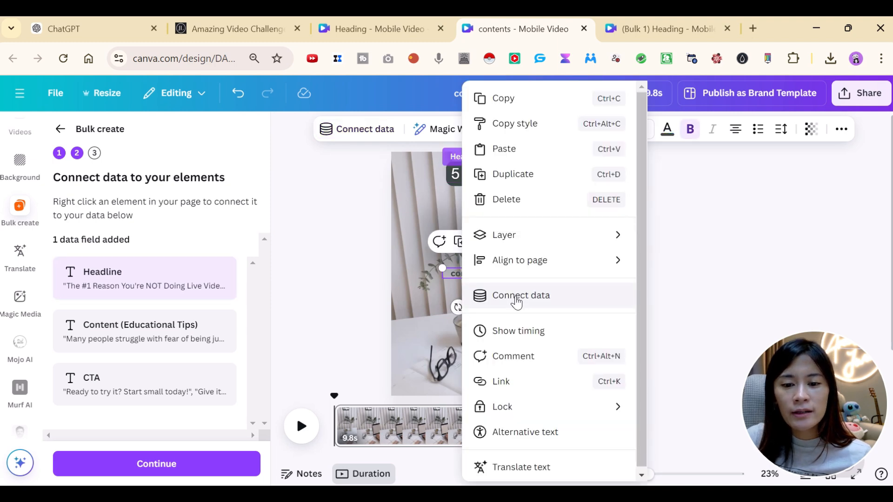
left_click(506, 298)
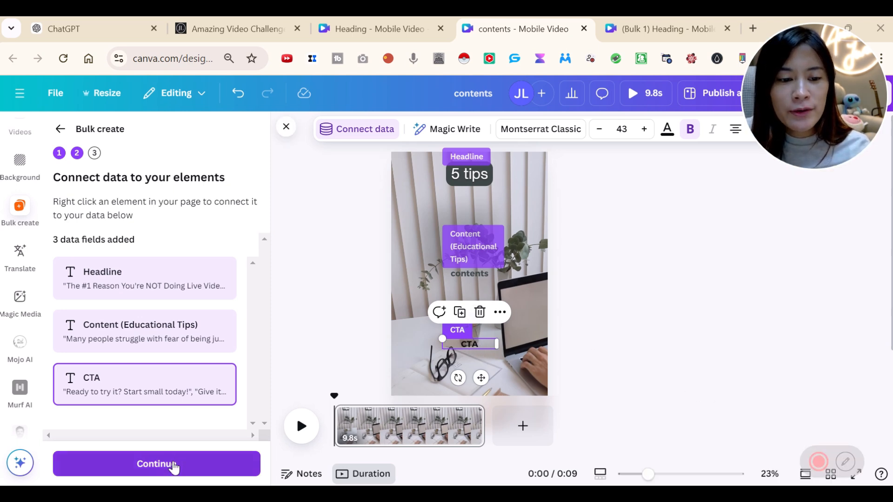
Step: Apply all the data rows to the connected template and generate the 5 designs
left_click(173, 465)
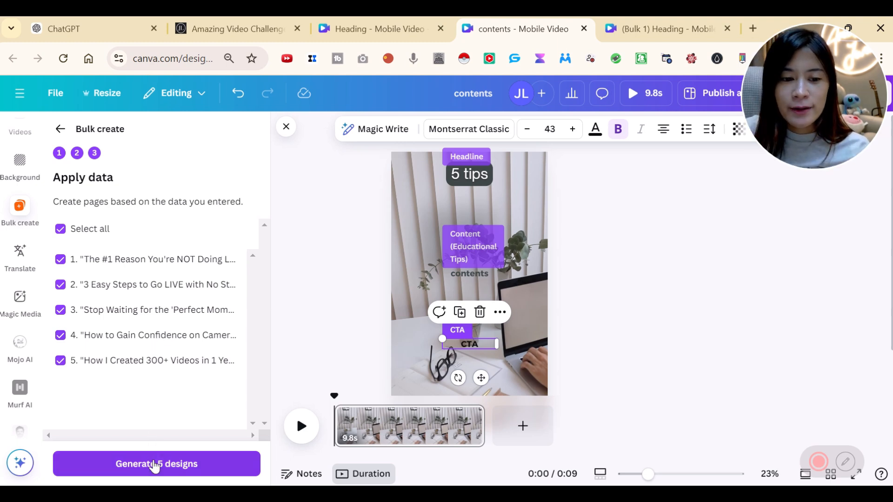
left_click(154, 462)
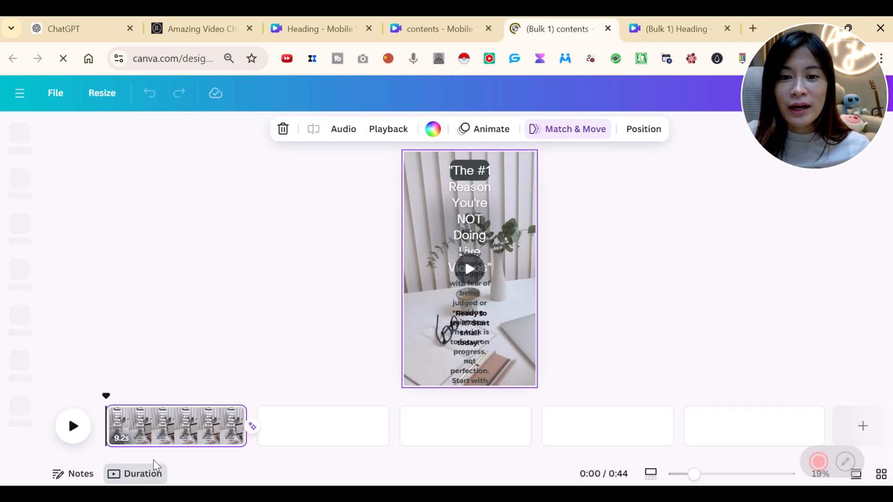
Step: Widen the headline text box on the first generated page to a width of about 494
left_click(494, 234)
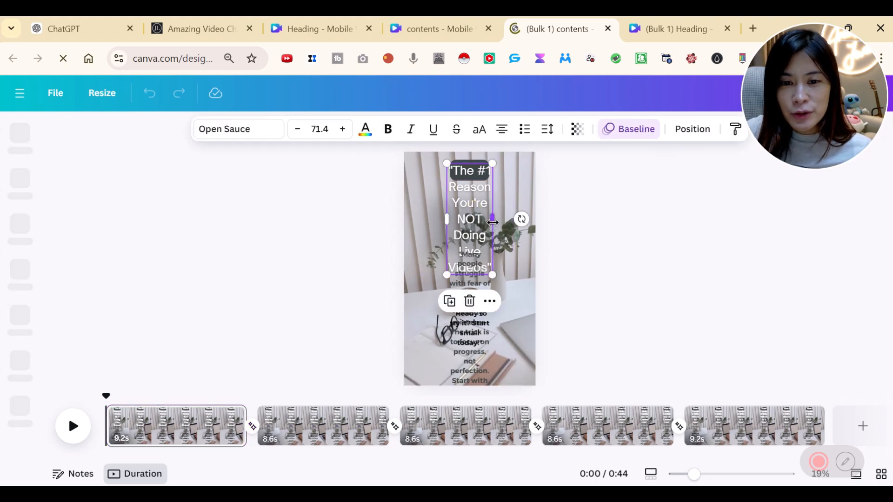
left_click_drag(492, 218, 507, 212)
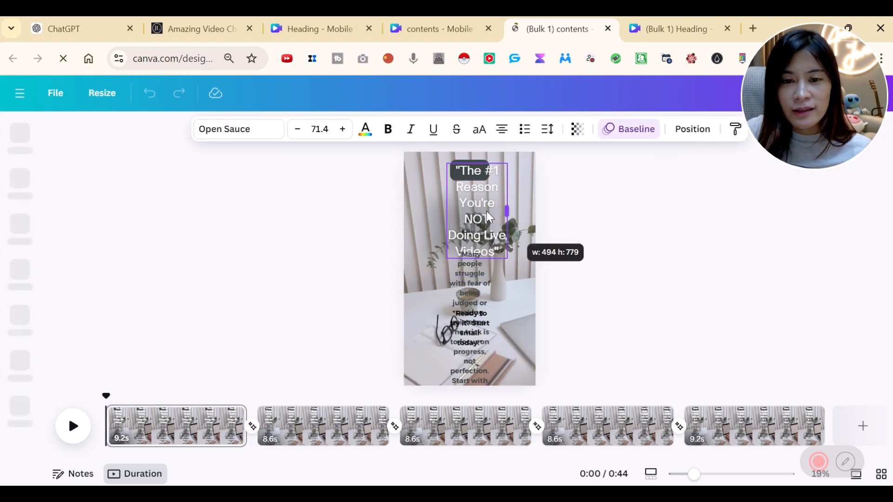
Step: Switch to the earlier "(Bulk 1) Heading" design and examine the headline, content and CTA texts on page 2, previewing the video
left_click(442, 27)
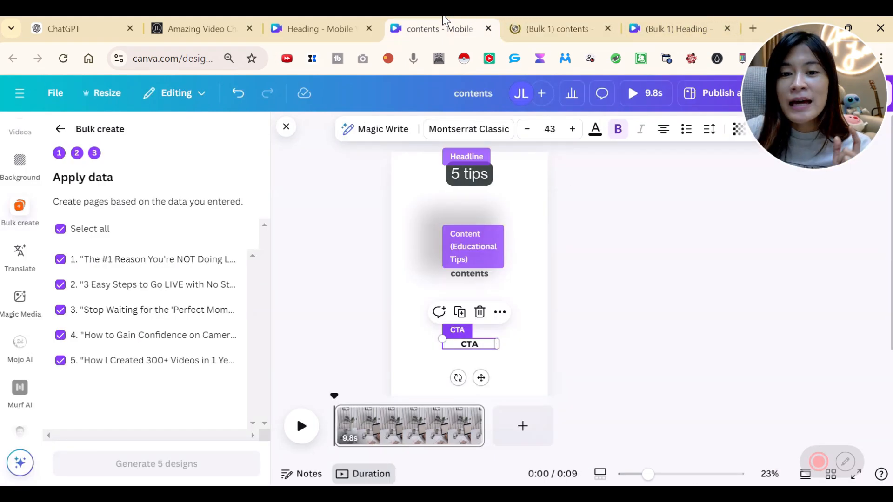
left_click(342, 21)
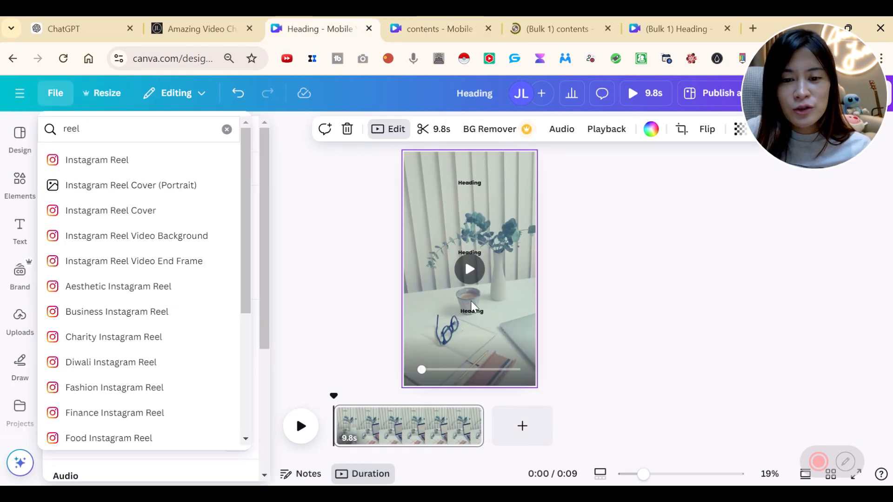
left_click(686, 21)
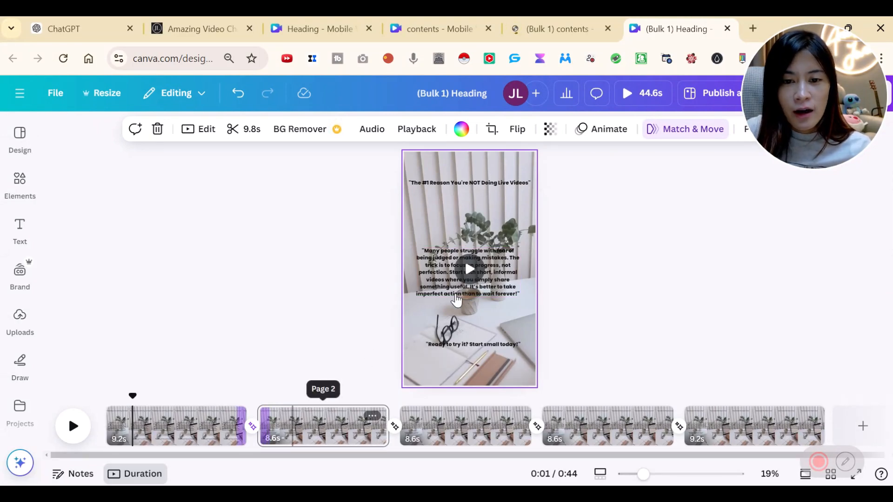
left_click(471, 272)
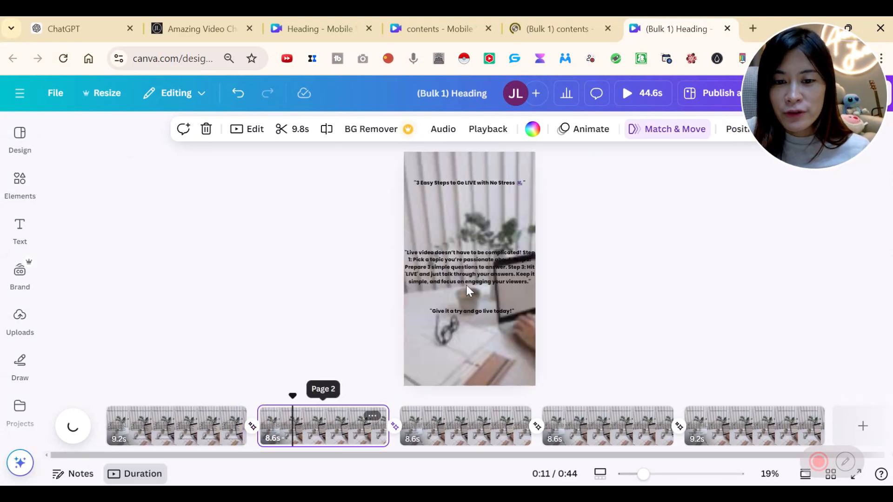
left_click(438, 261)
left_click(484, 193)
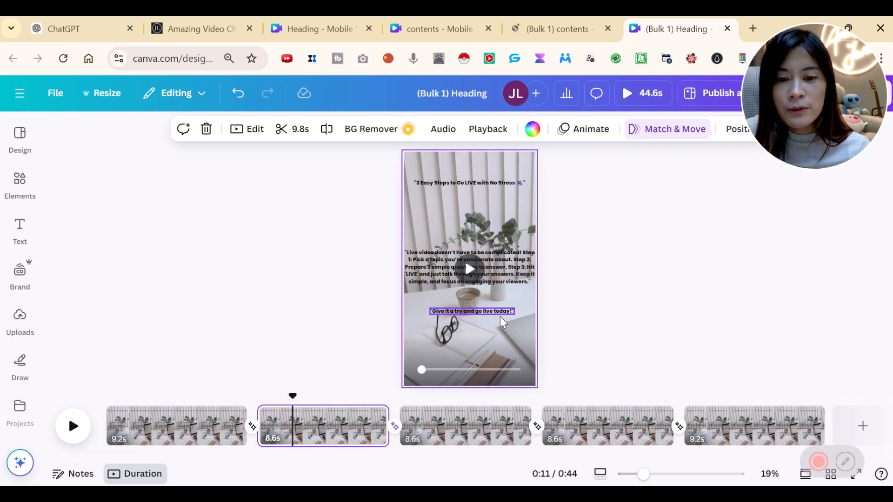
left_click(74, 435)
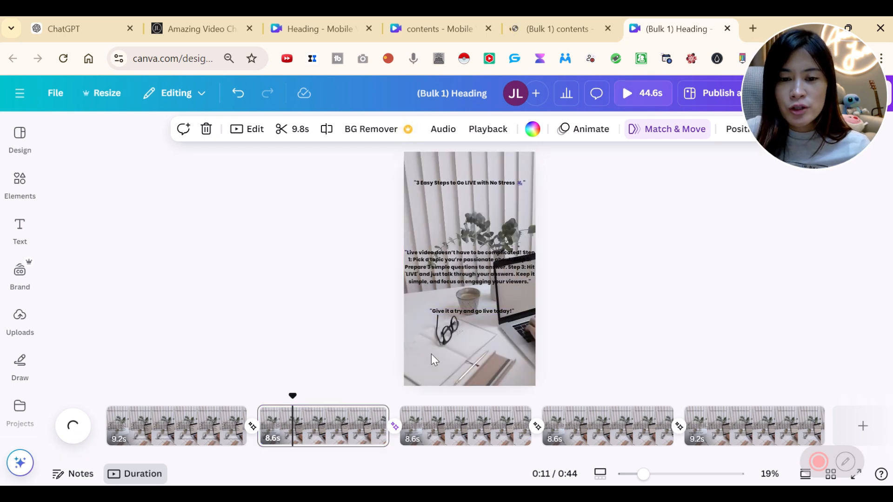
left_click(10, 226)
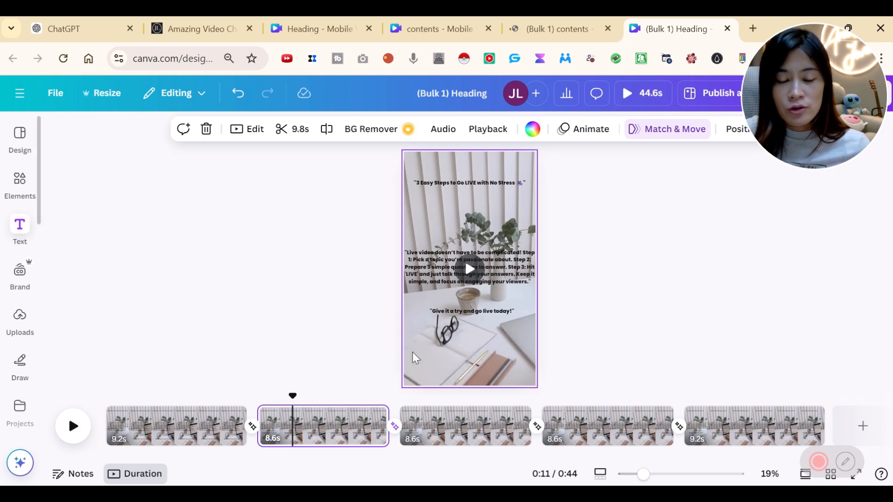